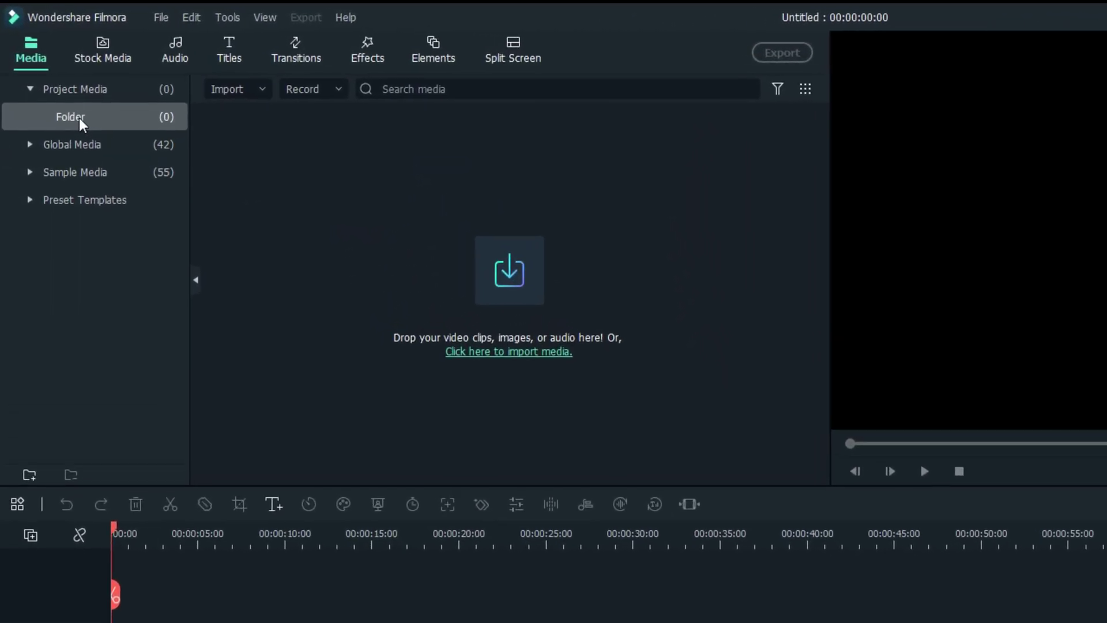
Step: Rename the new Project Media folder to 'AI Teleport'
{"action": "right_click", "coordinate": [80, 117]}
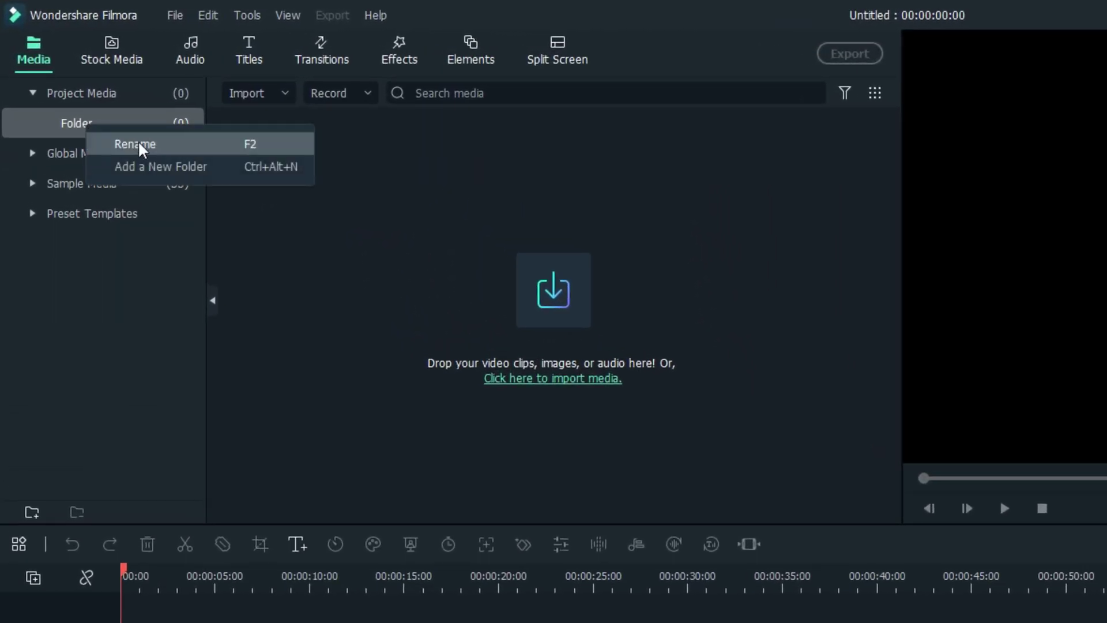
{"action": "left_click", "coordinate": [138, 145]}
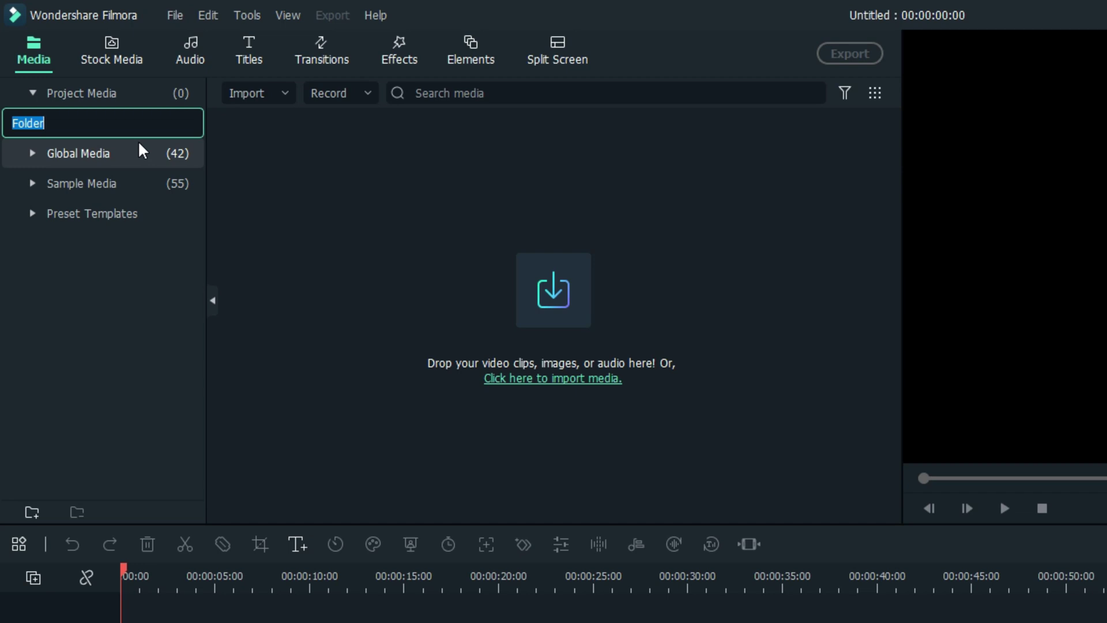
{"action": "type", "text": "AI Teleport"}
{"action": "key", "text": "Return"}
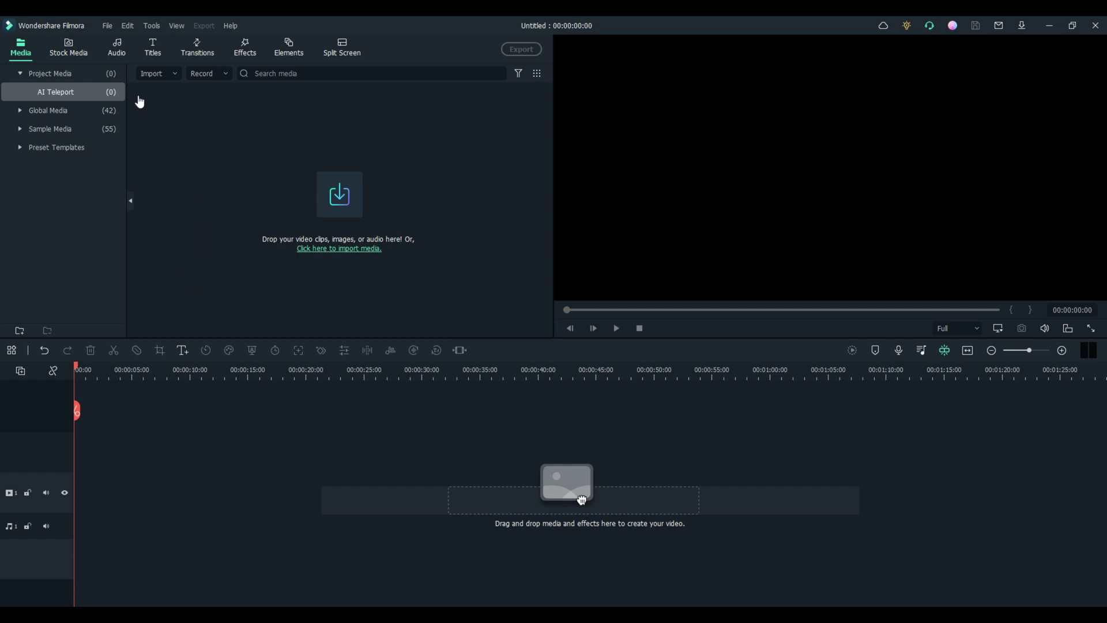
Step: Drop the red-tree forest stock clip onto track 1 and match the project to its 1920x1080 59.94fps settings
{"action": "left_click", "coordinate": [74, 53]}
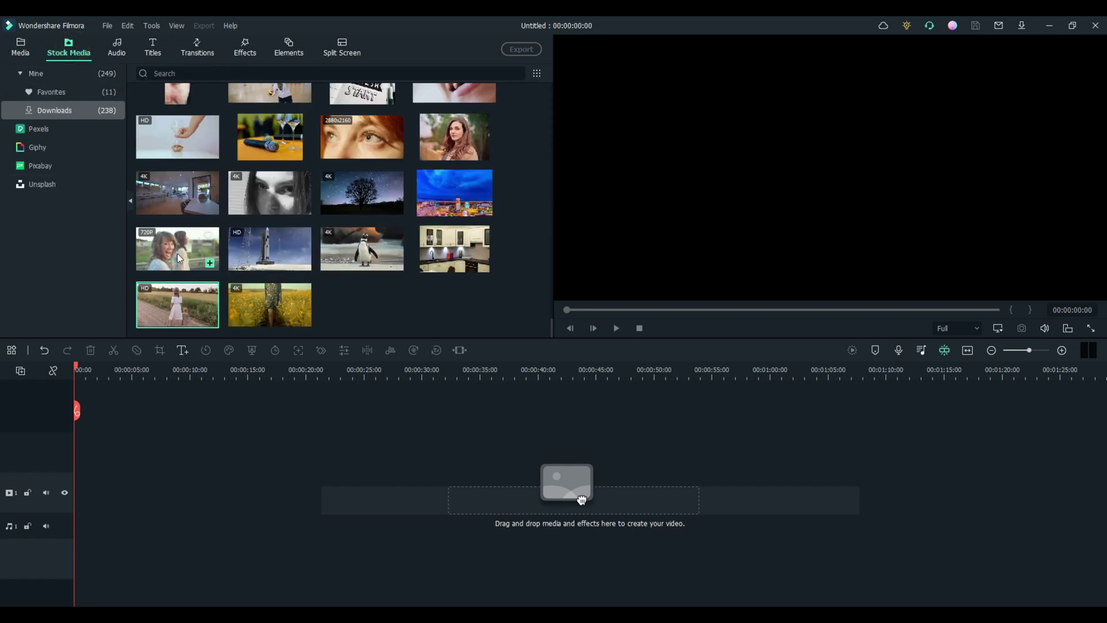
{"action": "mouse_move", "coordinate": [291, 252]}
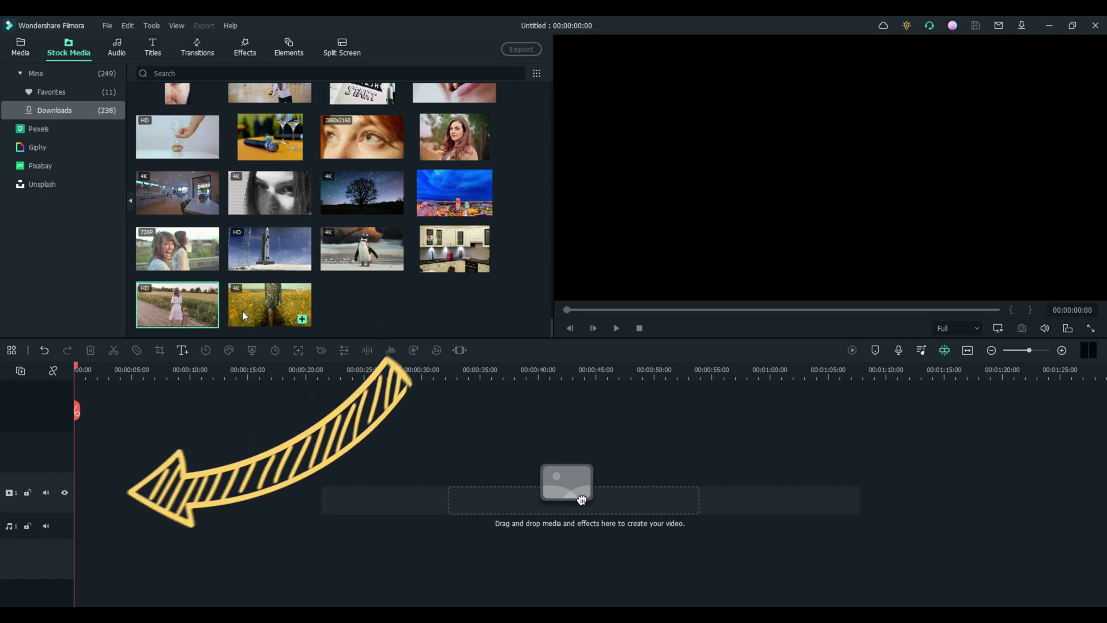
{"action": "scroll", "coordinate": [244, 295], "scroll_direction": "down", "scroll_amount": 5}
{"action": "scroll", "coordinate": [250, 277], "scroll_direction": "down", "scroll_amount": 10}
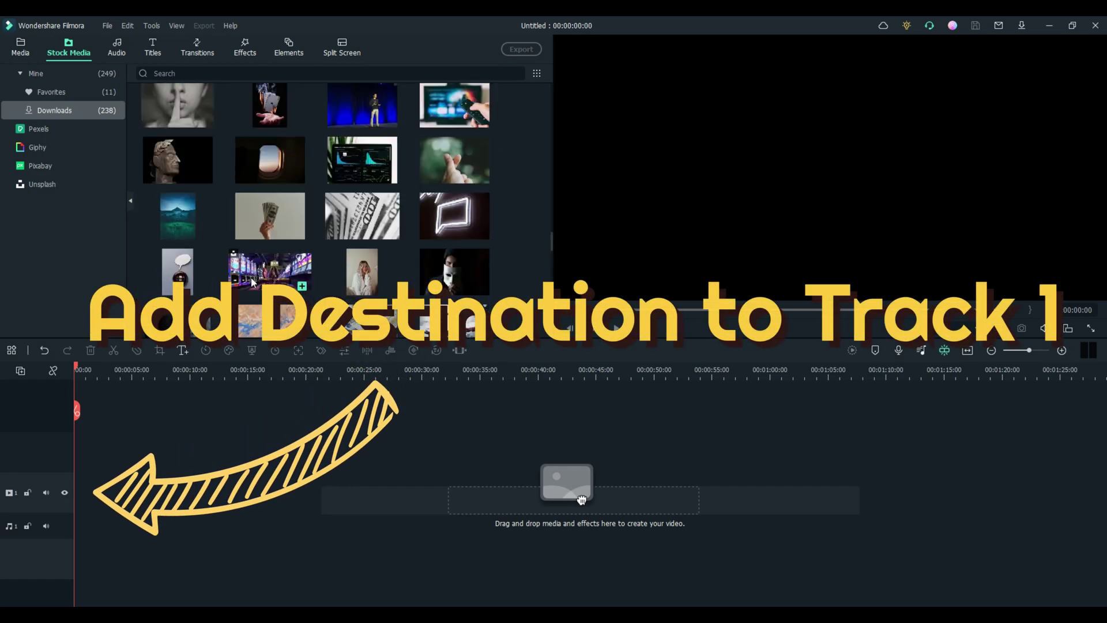
{"action": "scroll", "coordinate": [250, 278], "scroll_direction": "down", "scroll_amount": 10}
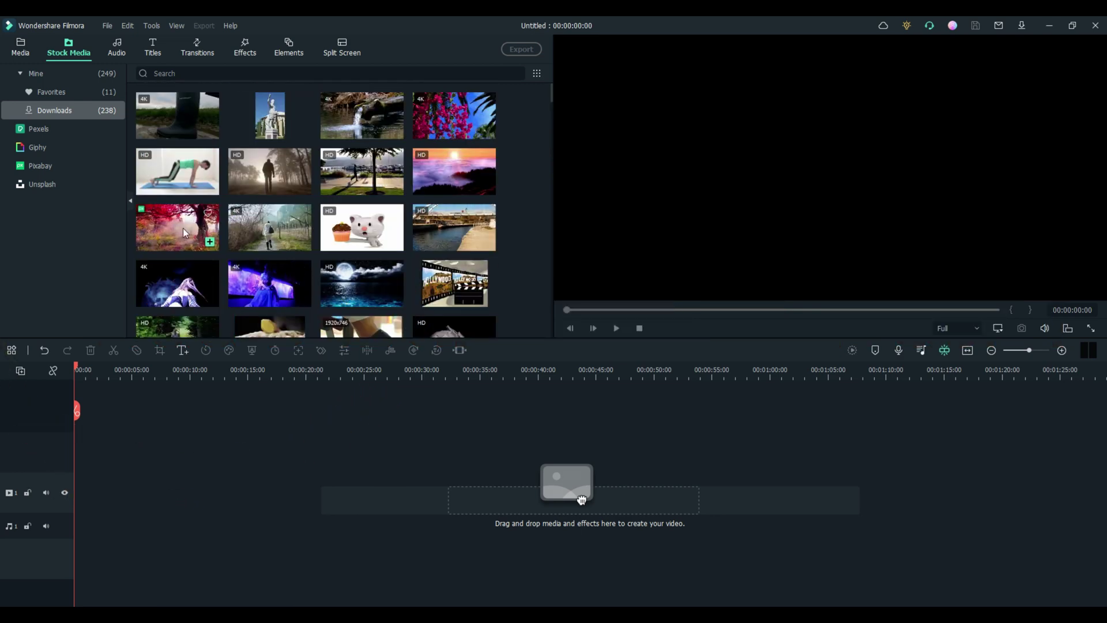
{"action": "left_click_drag", "start_coordinate": [175, 230], "coordinate": [196, 504]}
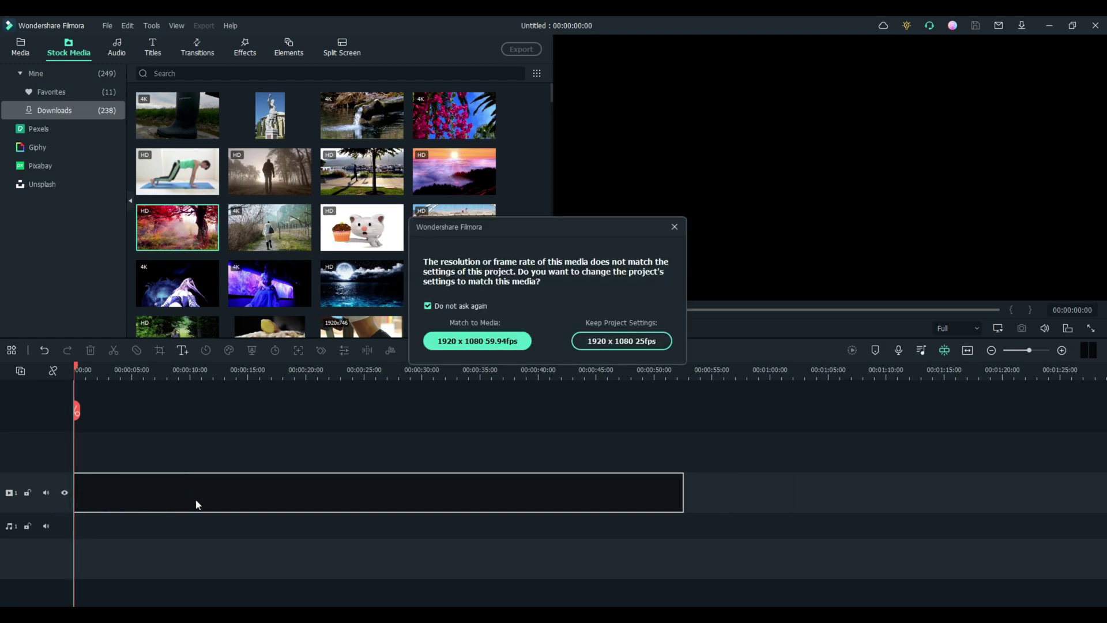
{"action": "left_click", "coordinate": [471, 344]}
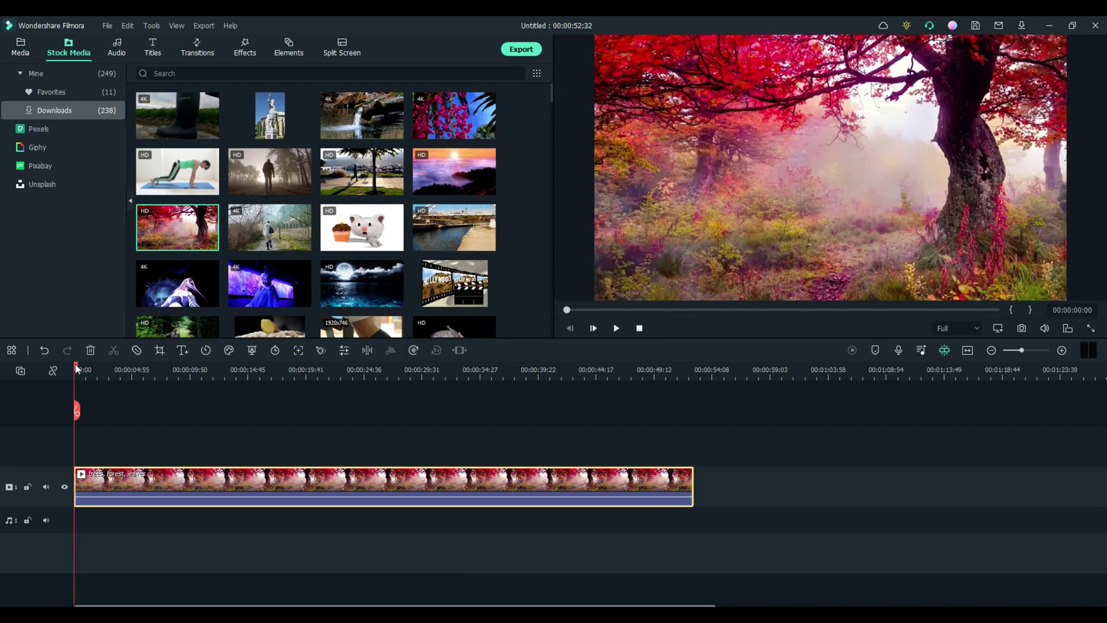
Step: Scrub through the forest clip, then drag the divider to heighten video track 1
{"action": "left_click_drag", "start_coordinate": [77, 369], "coordinate": [209, 369]}
{"action": "left_click_drag", "start_coordinate": [262, 393], "coordinate": [38, 415]}
{"action": "left_click_drag", "start_coordinate": [48, 467], "coordinate": [49, 455]}
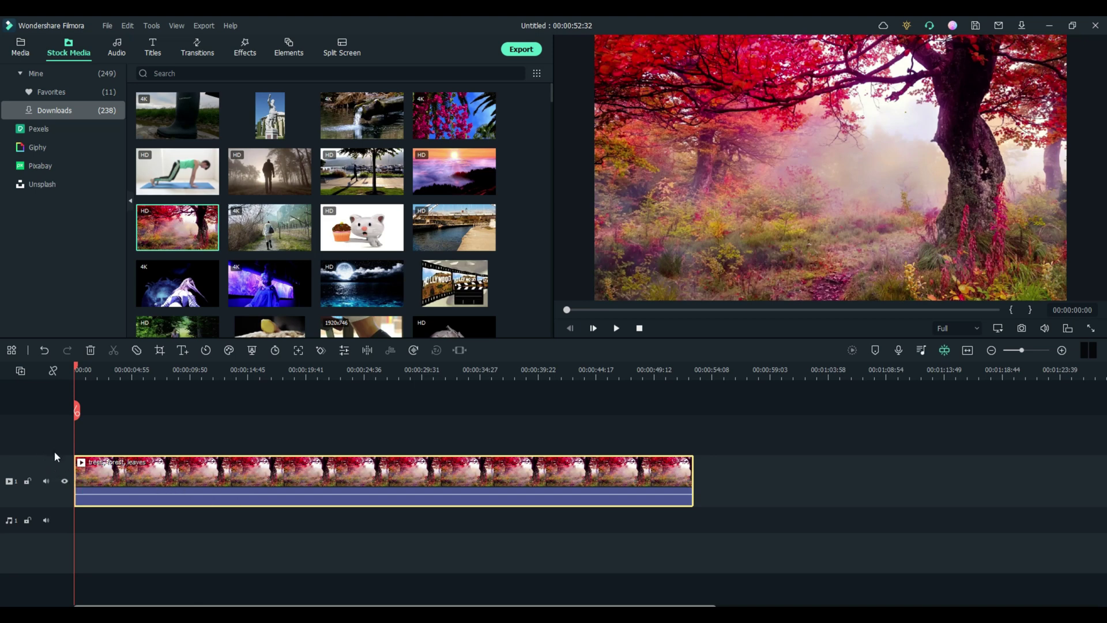
{"action": "mouse_move", "coordinate": [117, 491]}
Step: Scroll to the bottom of Stock Media Downloads and drag the woman-and-child field clip toward the timeline
{"action": "scroll", "coordinate": [291, 202], "scroll_direction": "down", "scroll_amount": 10}
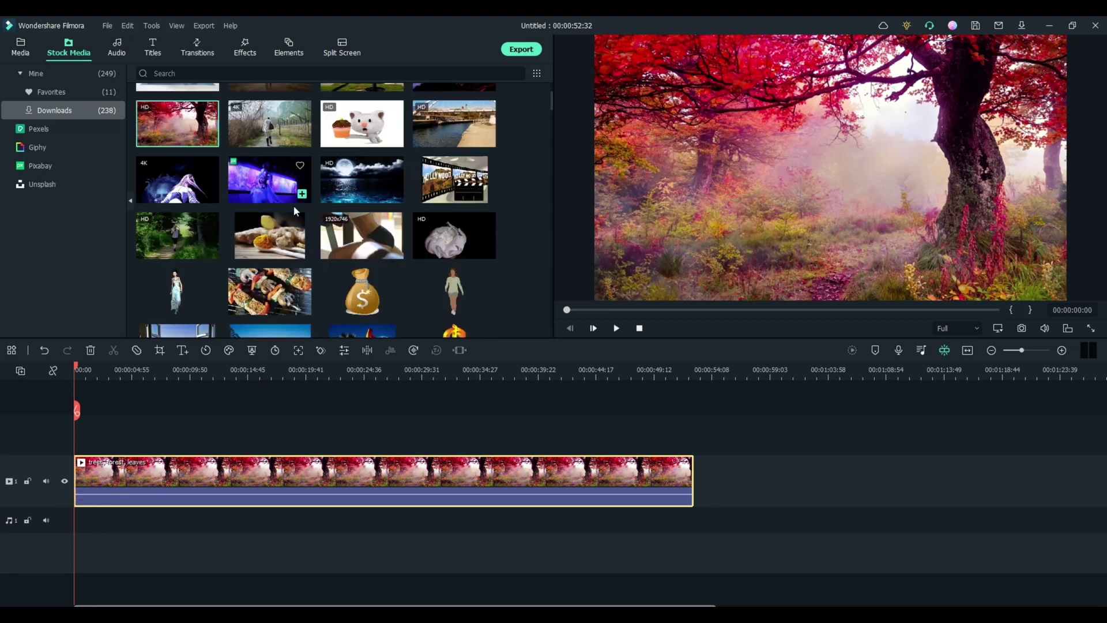
{"action": "scroll", "coordinate": [293, 220], "scroll_direction": "down", "scroll_amount": 6}
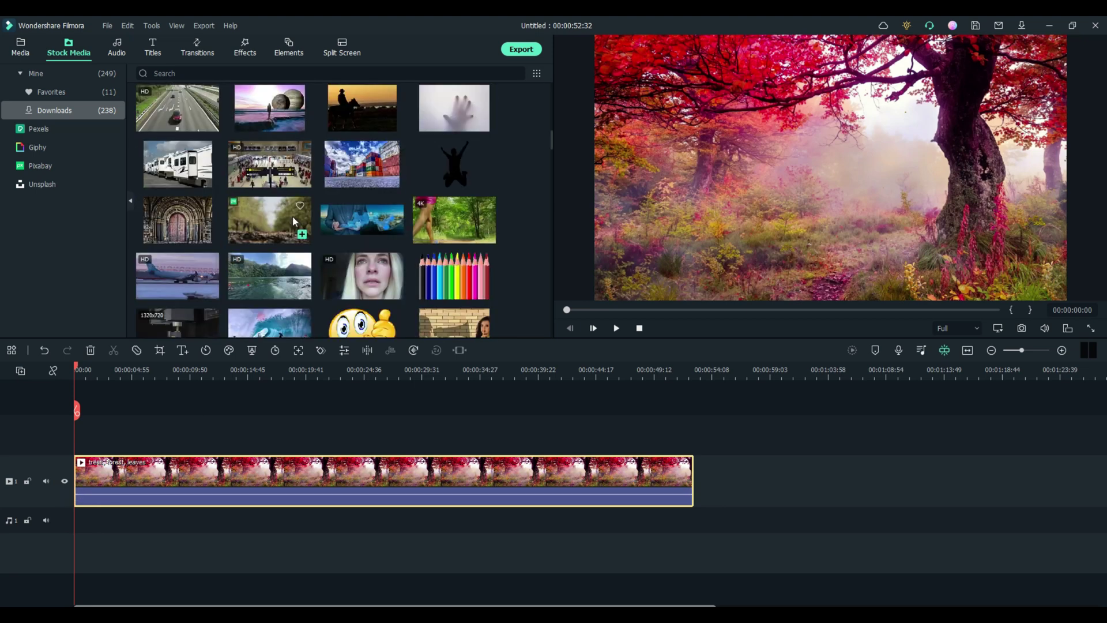
{"action": "scroll", "coordinate": [293, 221], "scroll_direction": "down", "scroll_amount": 2}
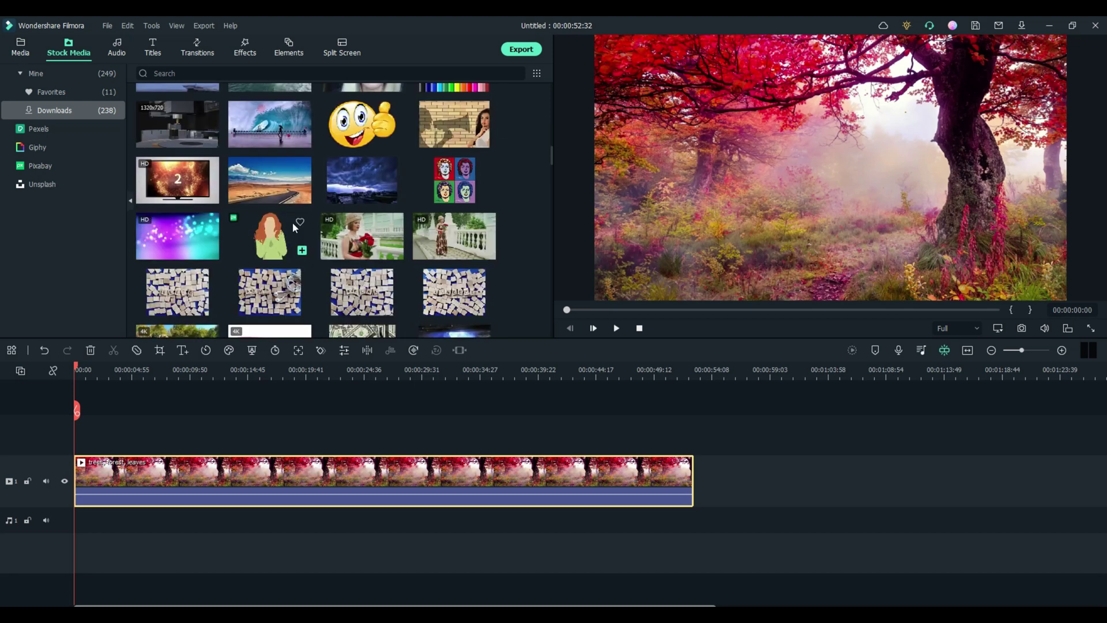
{"action": "scroll", "coordinate": [293, 226], "scroll_direction": "down", "scroll_amount": 10}
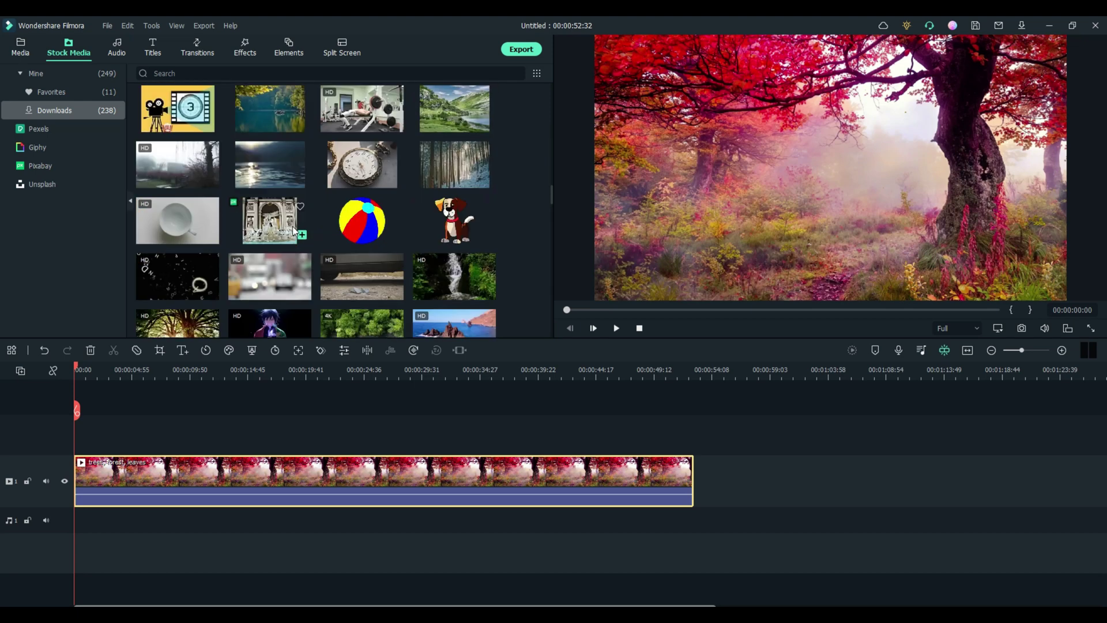
{"action": "scroll", "coordinate": [293, 226], "scroll_direction": "down", "scroll_amount": 3}
{"action": "scroll", "coordinate": [291, 230], "scroll_direction": "down", "scroll_amount": 8}
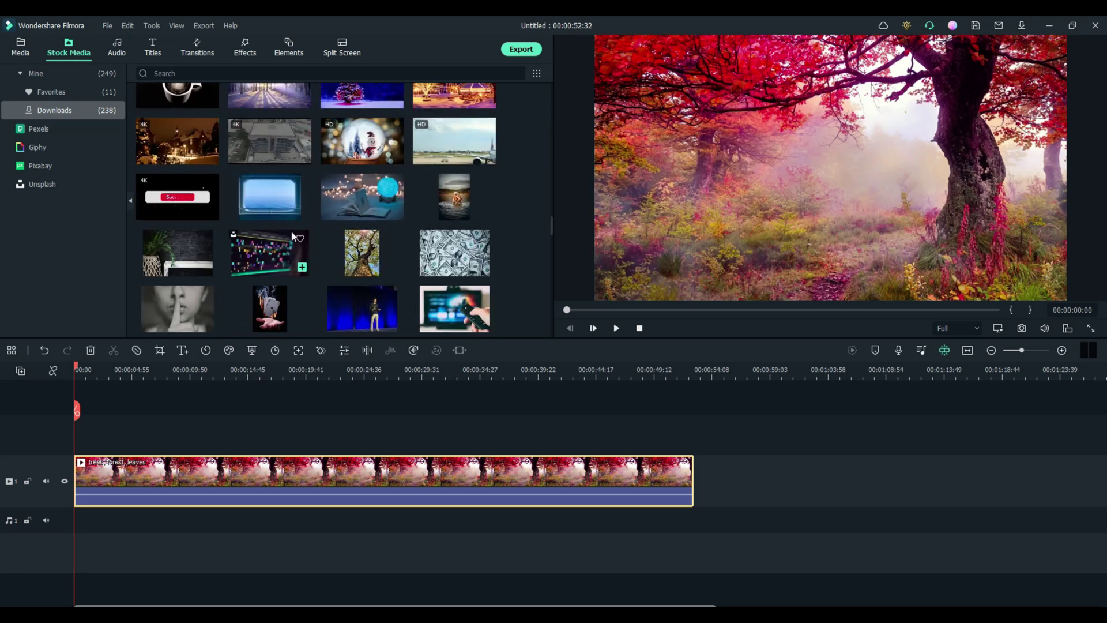
{"action": "scroll", "coordinate": [276, 236], "scroll_direction": "down", "scroll_amount": 3}
{"action": "scroll", "coordinate": [276, 238], "scroll_direction": "down", "scroll_amount": 5}
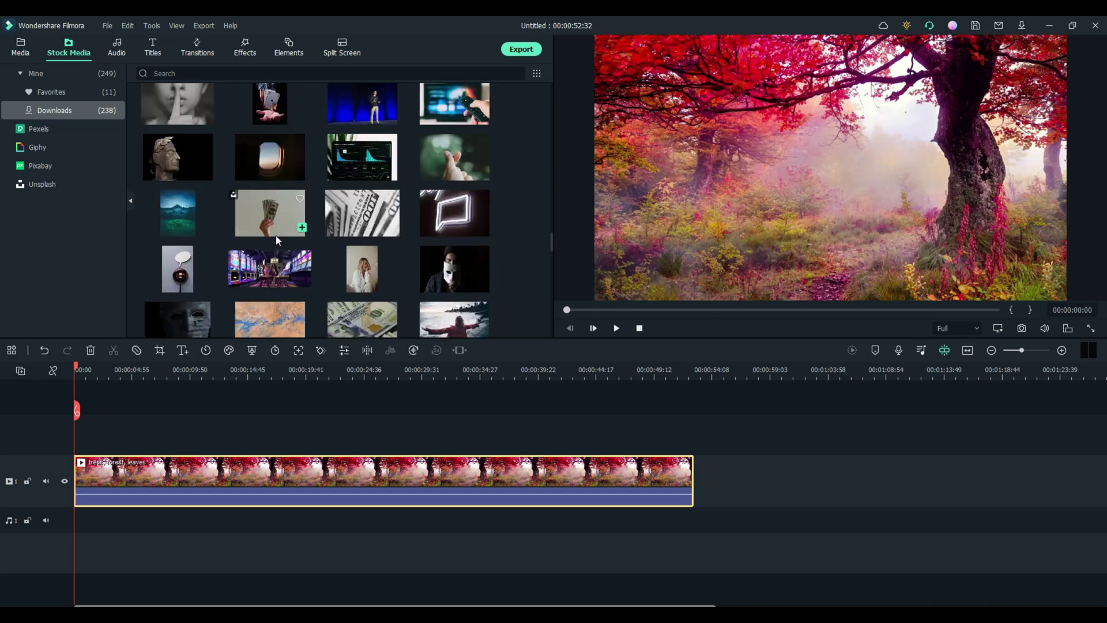
{"action": "scroll", "coordinate": [276, 241], "scroll_direction": "down", "scroll_amount": 3}
{"action": "scroll", "coordinate": [276, 241], "scroll_direction": "down", "scroll_amount": 4}
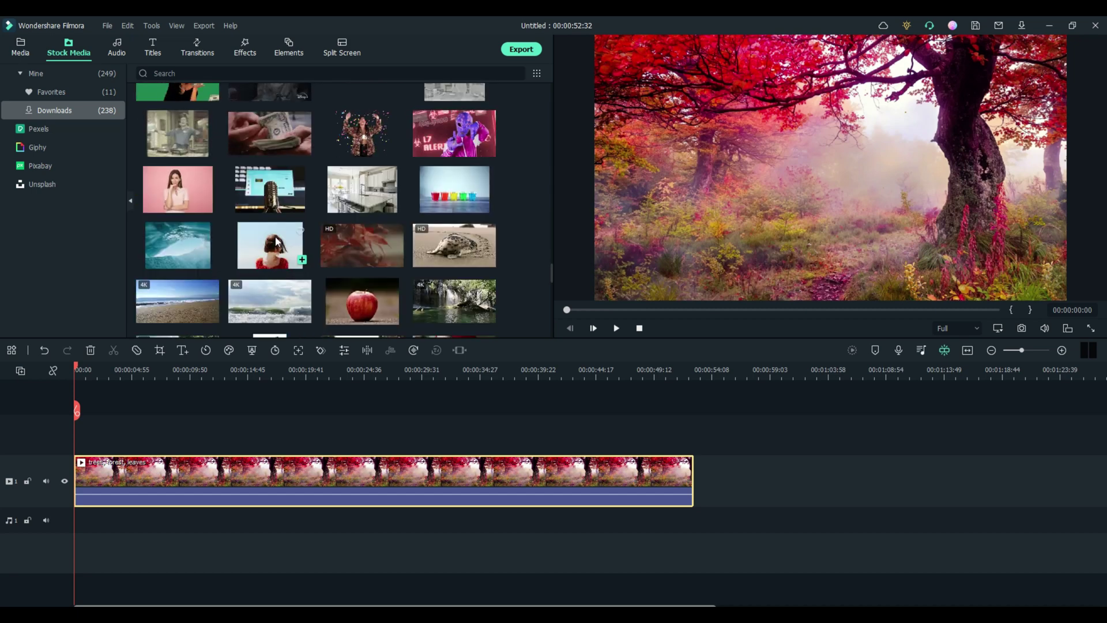
{"action": "scroll", "coordinate": [277, 241], "scroll_direction": "down", "scroll_amount": 2}
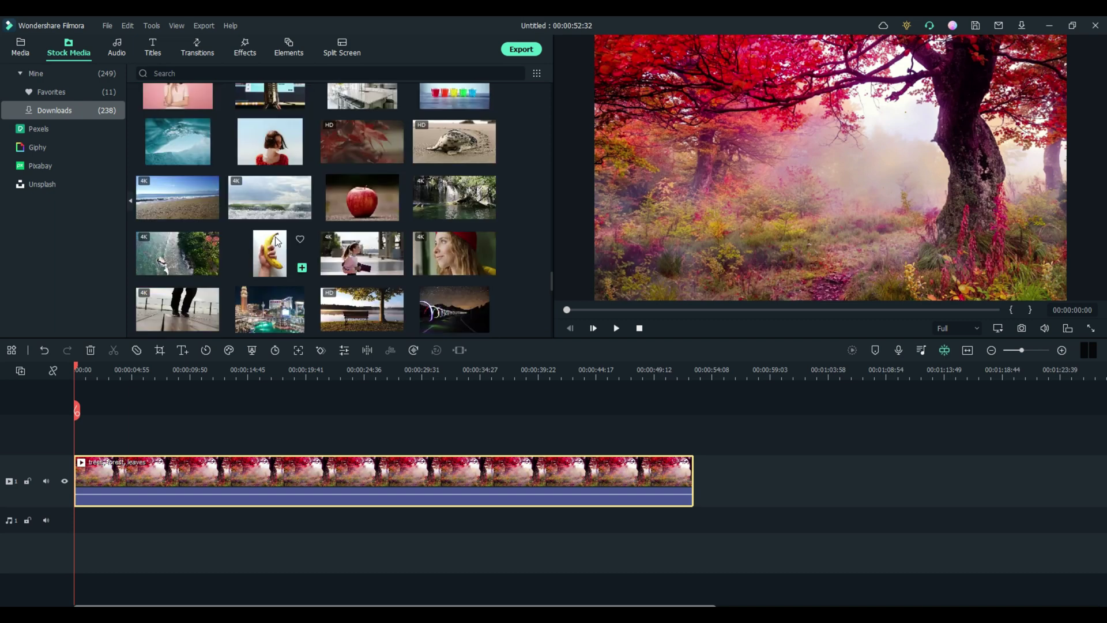
{"action": "scroll", "coordinate": [277, 241], "scroll_direction": "down", "scroll_amount": 4}
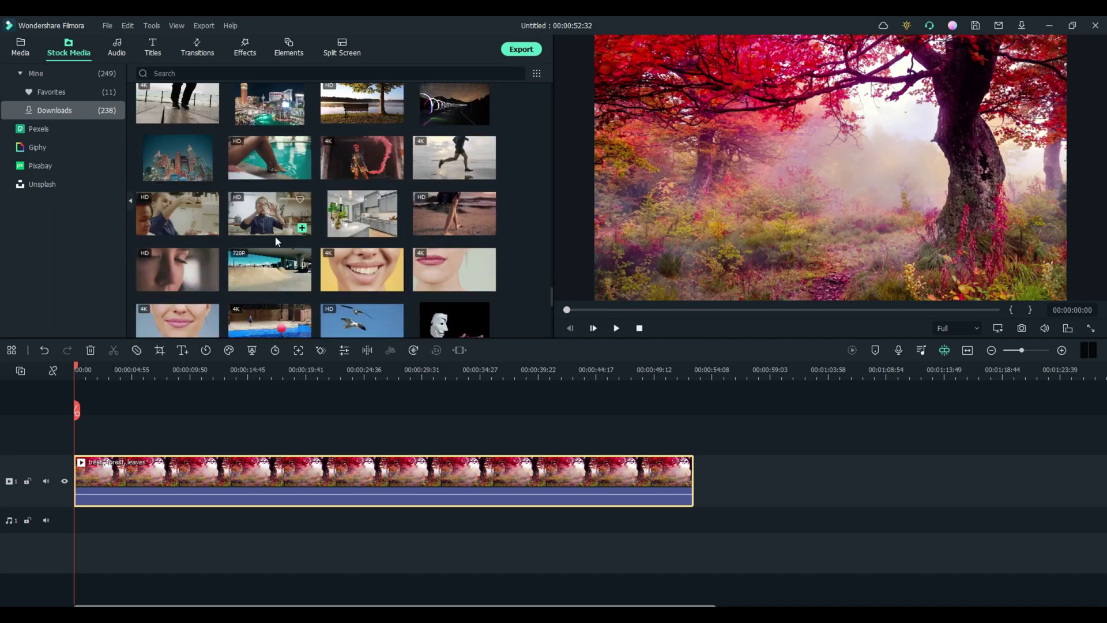
{"action": "scroll", "coordinate": [276, 241], "scroll_direction": "down", "scroll_amount": 4}
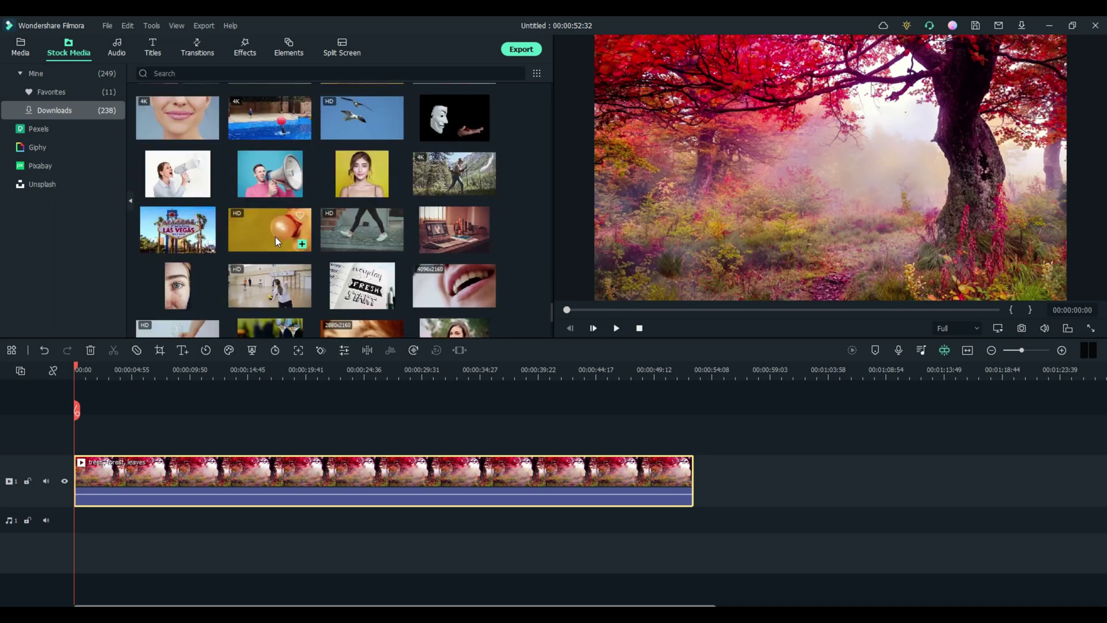
{"action": "scroll", "coordinate": [276, 241], "scroll_direction": "down", "scroll_amount": 2}
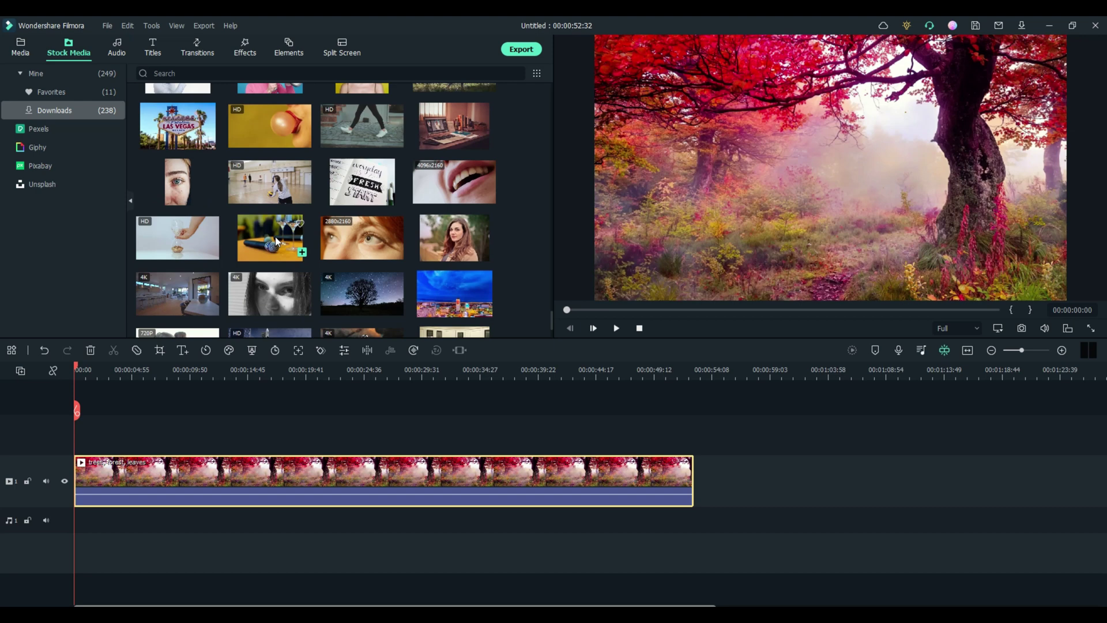
{"action": "scroll", "coordinate": [276, 241], "scroll_direction": "down", "scroll_amount": 2}
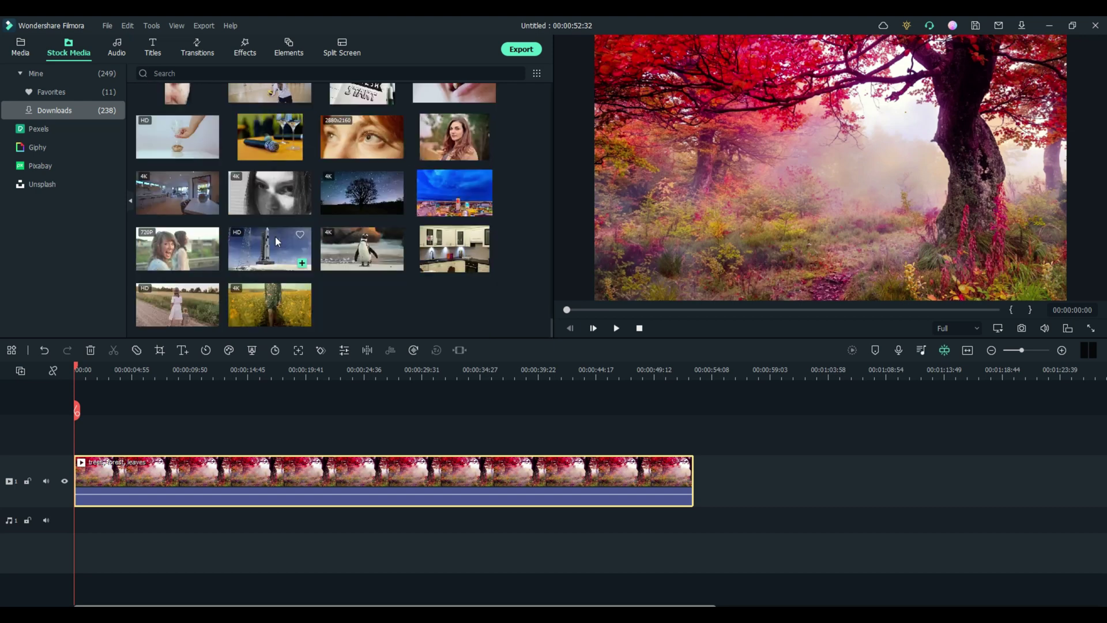
{"action": "left_click_drag", "start_coordinate": [175, 310], "coordinate": [79, 423]}
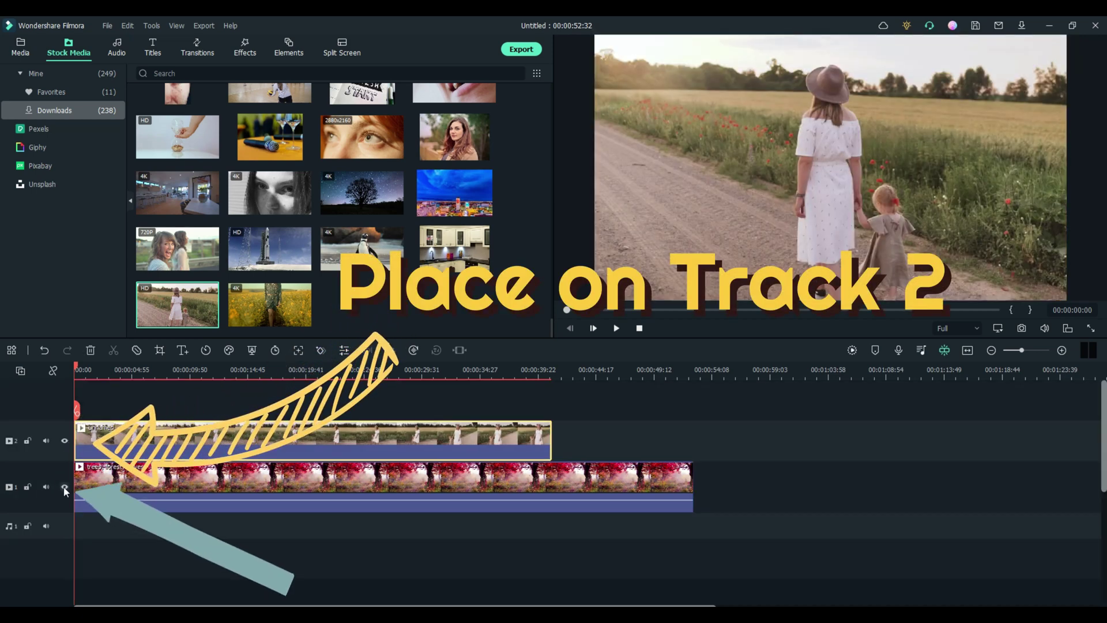
Step: Hide track 1, slightly enlarge track 2, preview the family clip and return the playhead to the start
{"action": "left_click", "coordinate": [65, 488]}
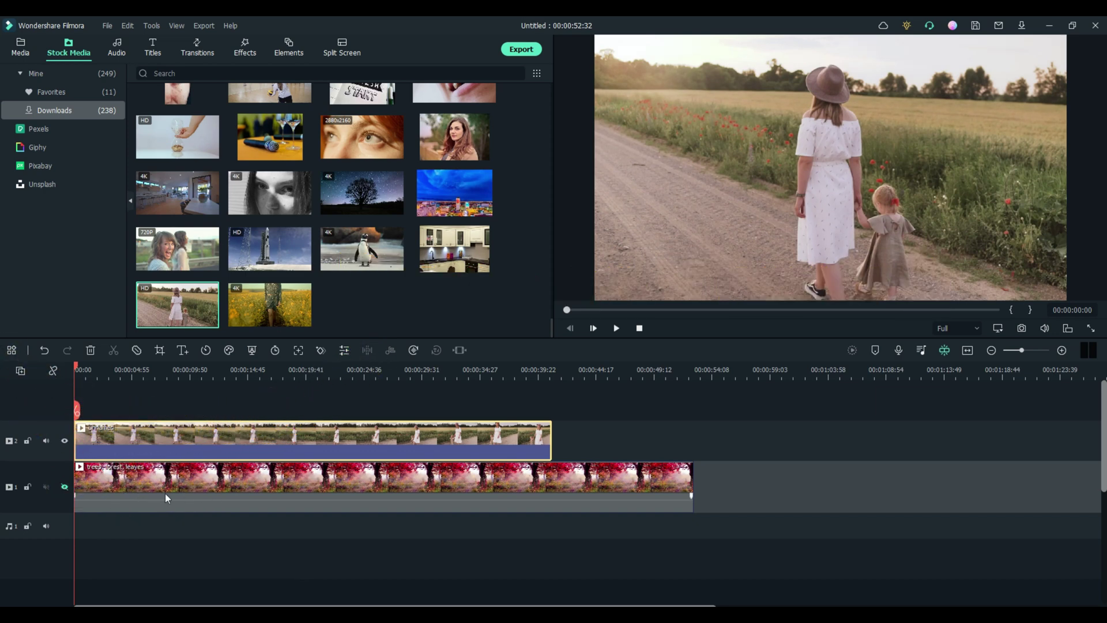
{"action": "left_click_drag", "start_coordinate": [48, 417], "coordinate": [48, 422]}
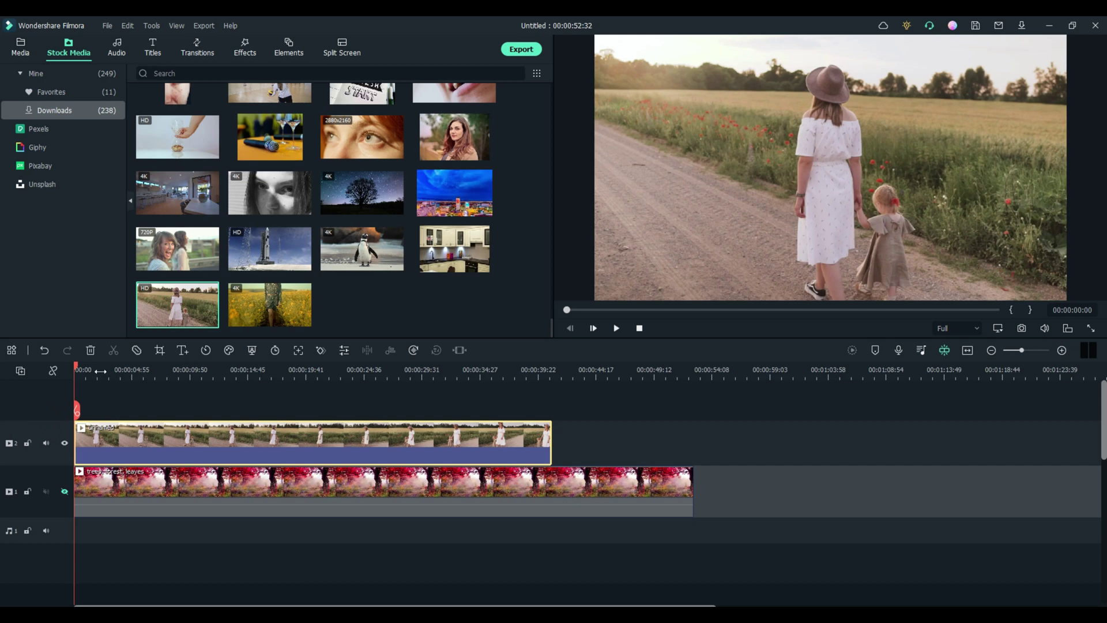
{"action": "left_click_drag", "start_coordinate": [75, 368], "coordinate": [117, 412]}
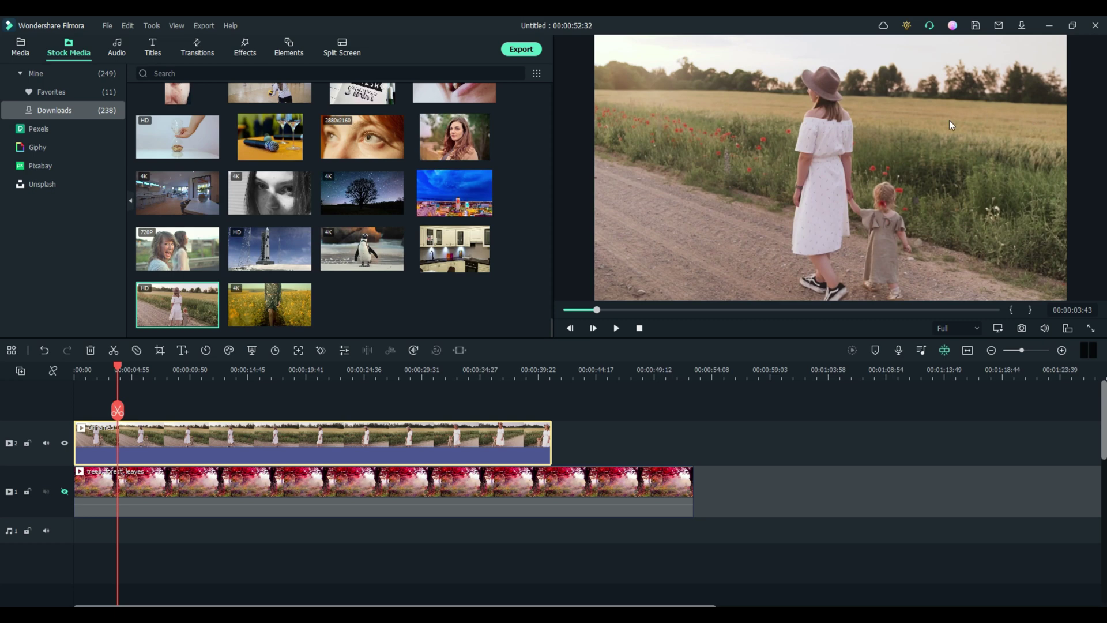
{"action": "key", "text": "Home"}
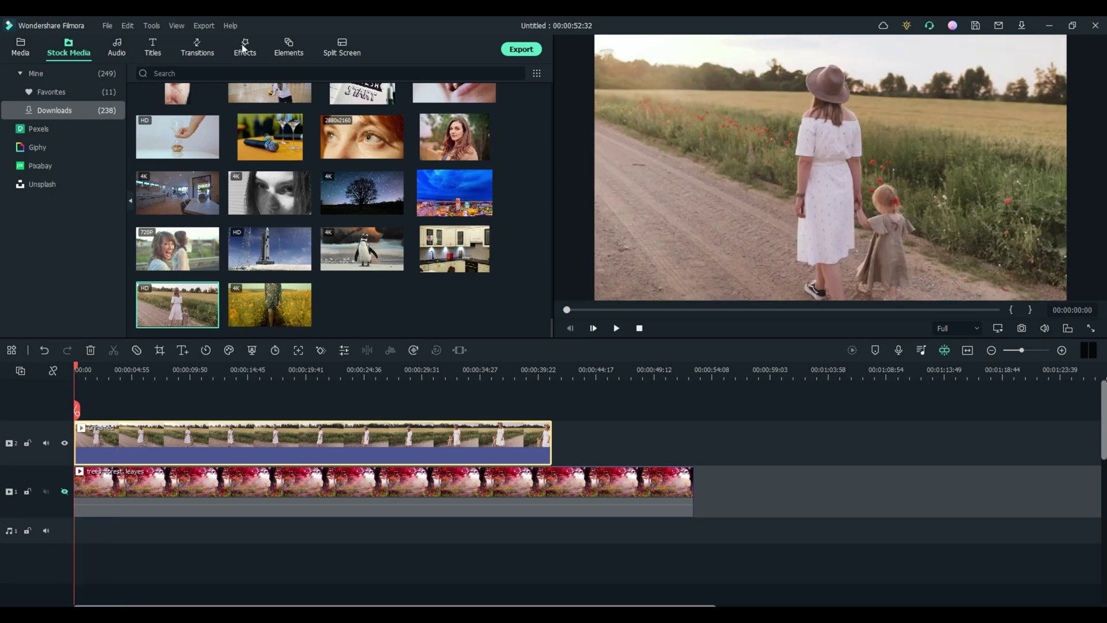
Step: Apply the AI Portrait 'Human Segmentation' effect to the field clip on track 2
{"action": "left_click", "coordinate": [243, 48]}
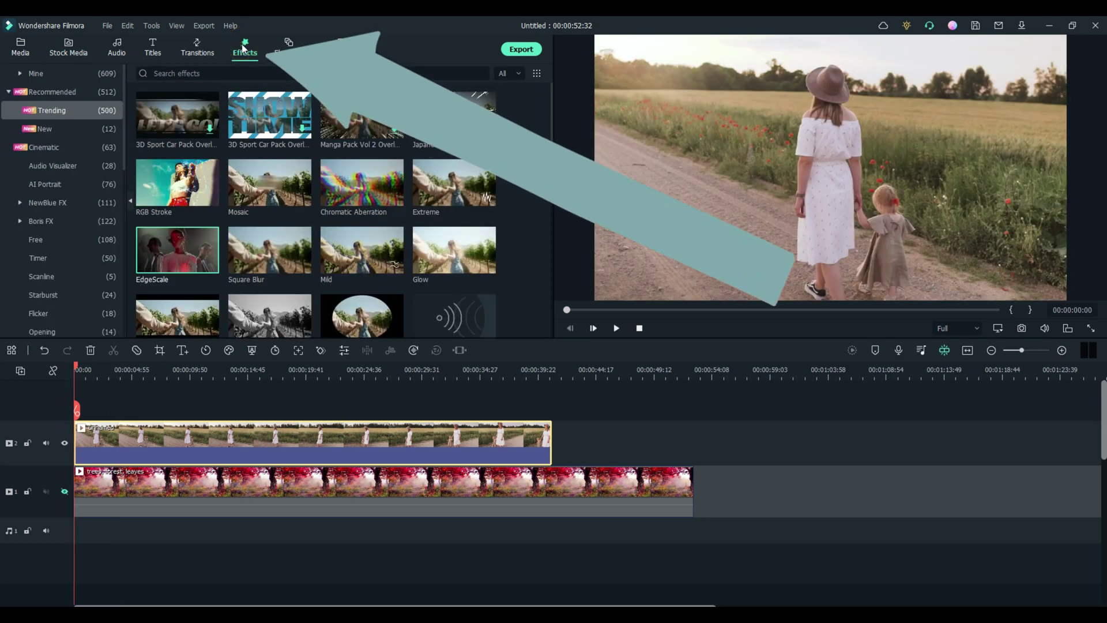
{"action": "left_click", "coordinate": [37, 183]}
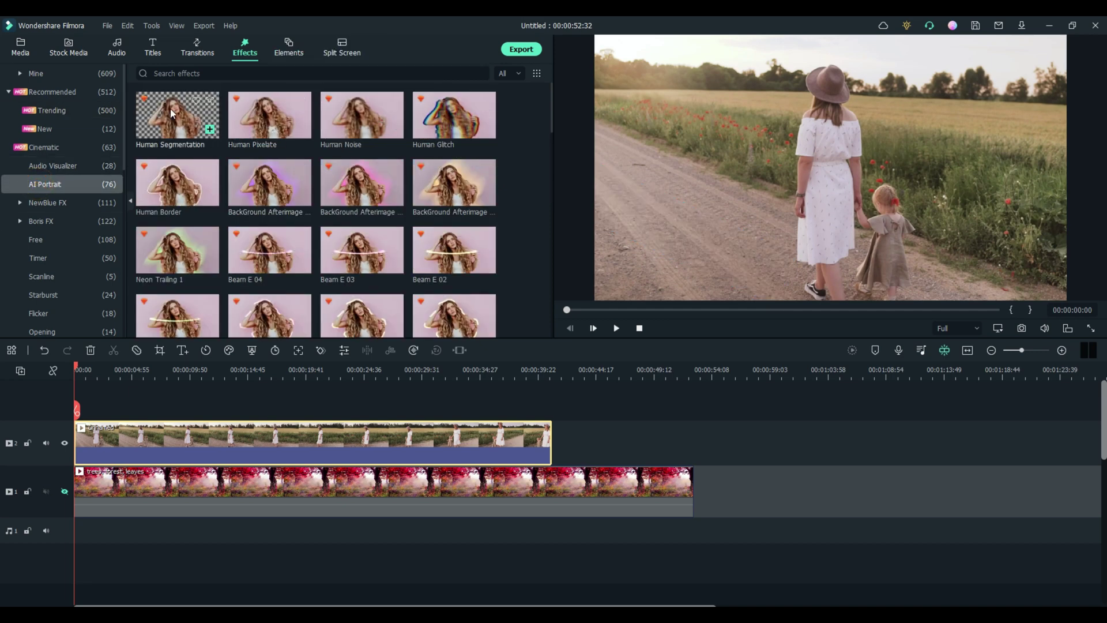
{"action": "left_click_drag", "start_coordinate": [170, 112], "coordinate": [247, 455]}
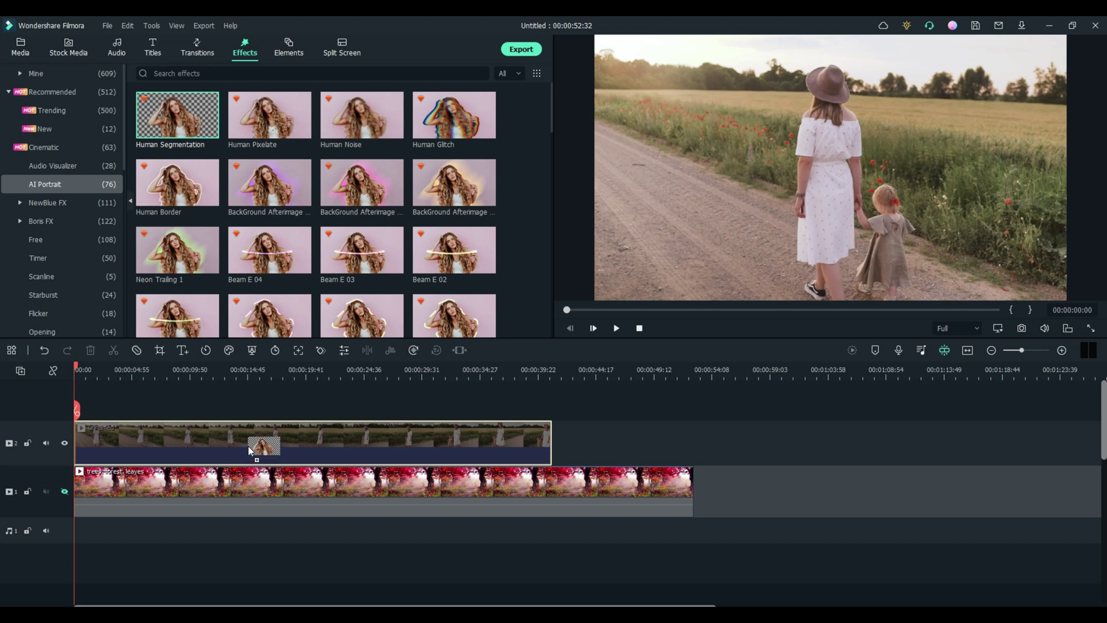
{"action": "left_click_drag", "start_coordinate": [248, 446], "coordinate": [248, 449]}
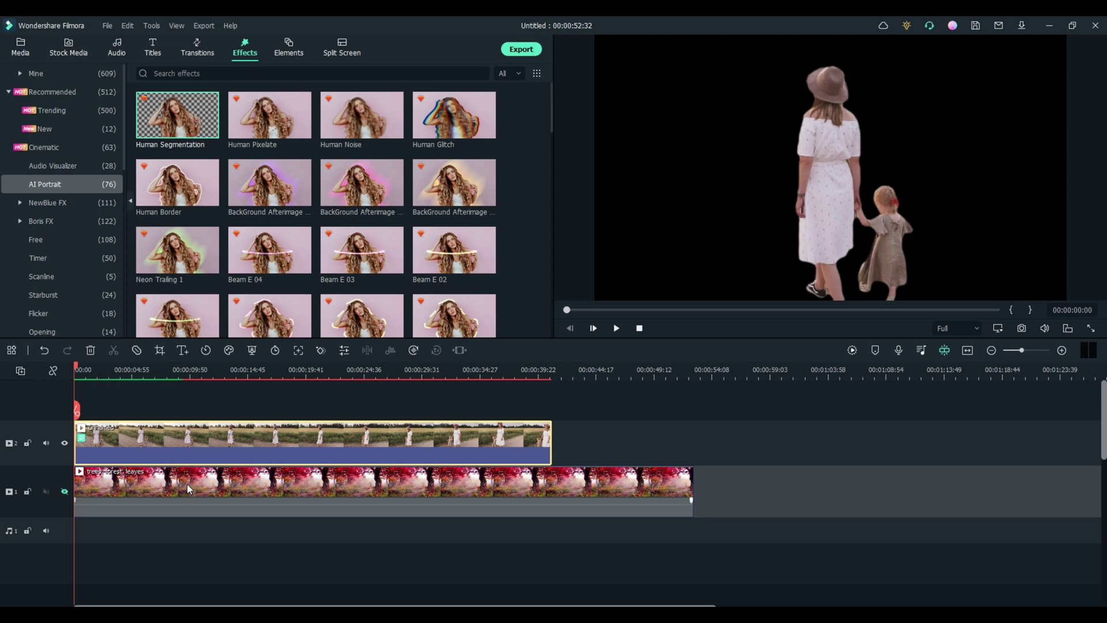
{"action": "left_click", "coordinate": [70, 43]}
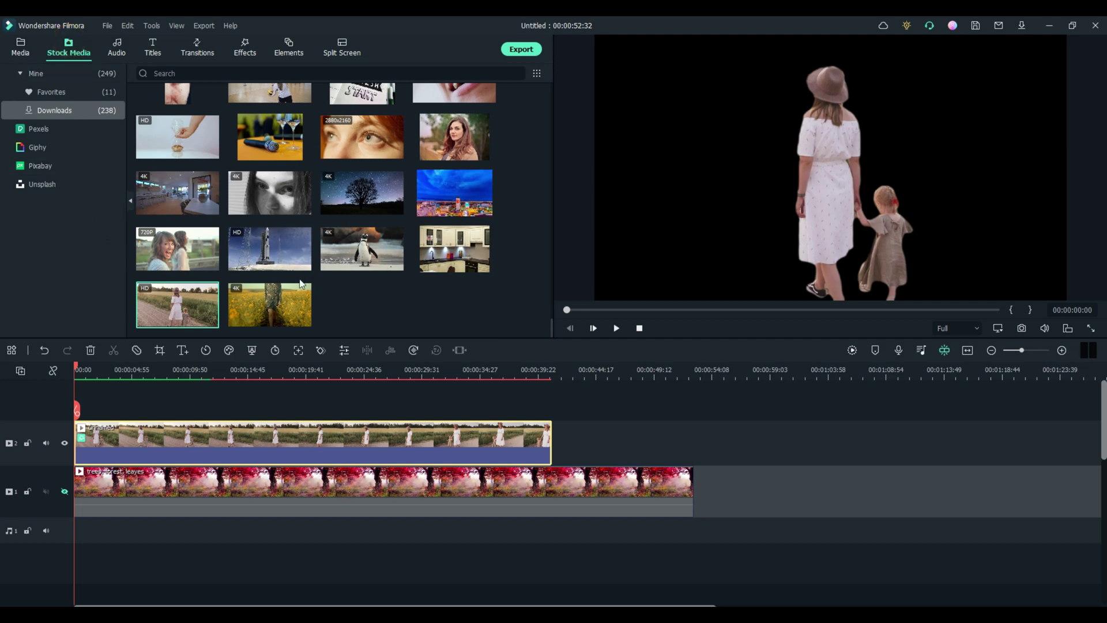
Step: Drag a second copy of the woman-and-child HD clip onto a new track above the cutout
{"action": "mouse_move", "coordinate": [172, 313]}
{"action": "left_click_drag", "start_coordinate": [173, 307], "coordinate": [75, 401]}
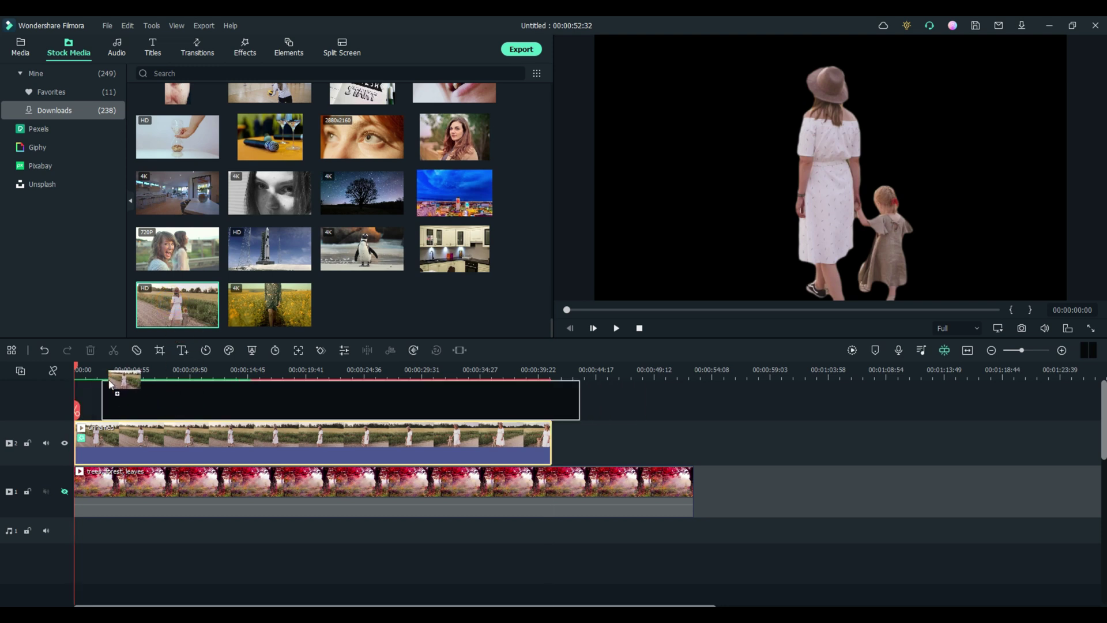
{"action": "left_click_drag", "start_coordinate": [110, 386], "coordinate": [61, 405]}
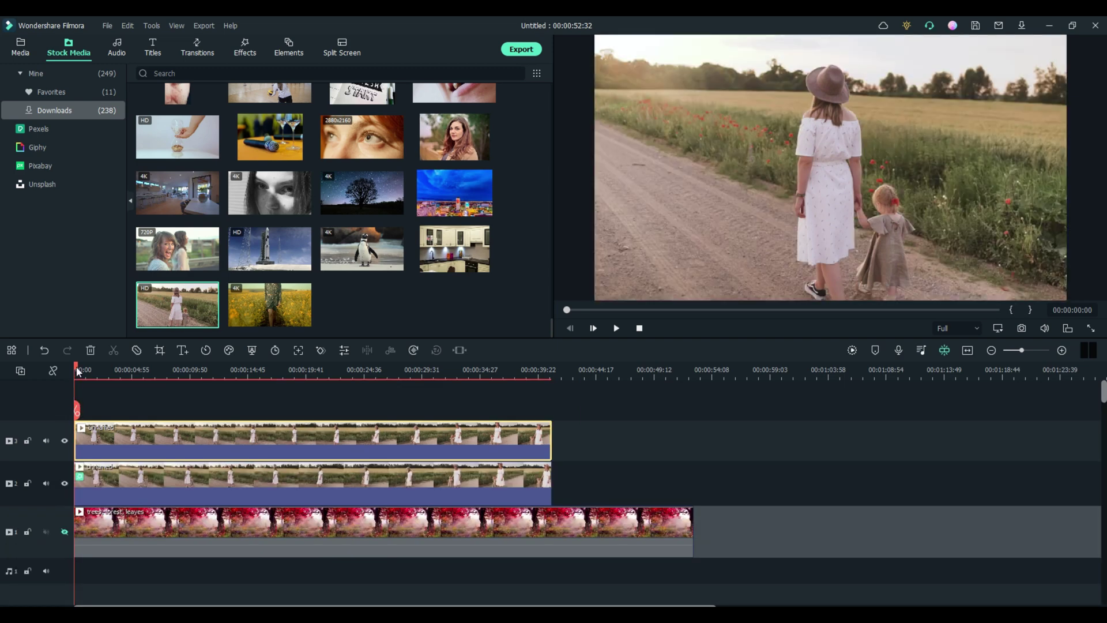
Step: Move the track-1 forest clip to start around 00:00:06 and unhide track 1
{"action": "left_click_drag", "start_coordinate": [78, 369], "coordinate": [154, 393]}
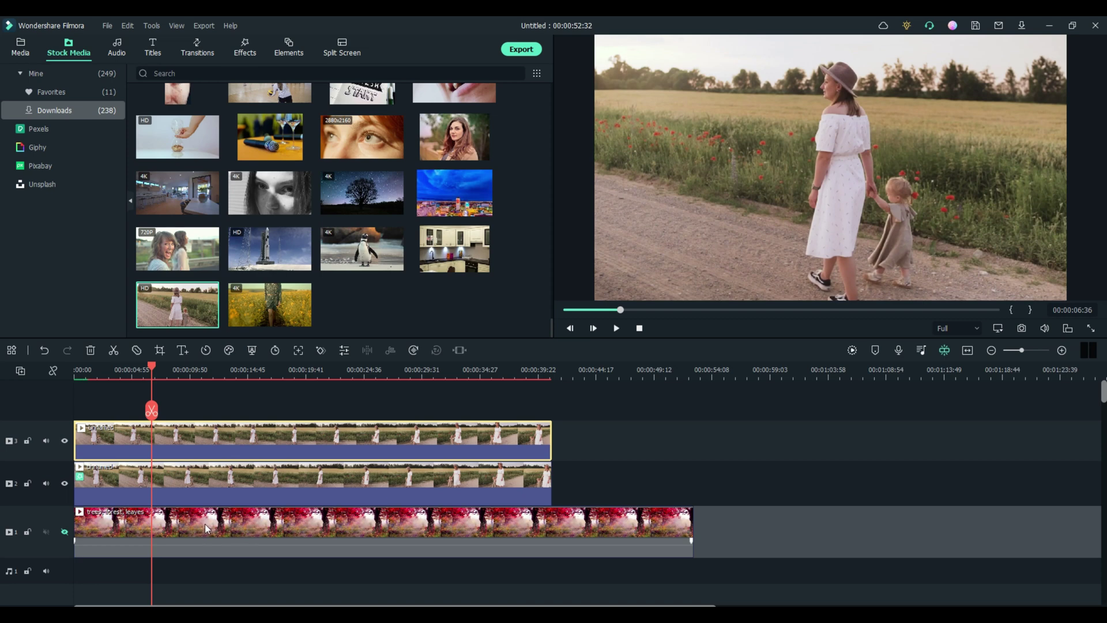
{"action": "left_click_drag", "start_coordinate": [181, 524], "coordinate": [260, 528]}
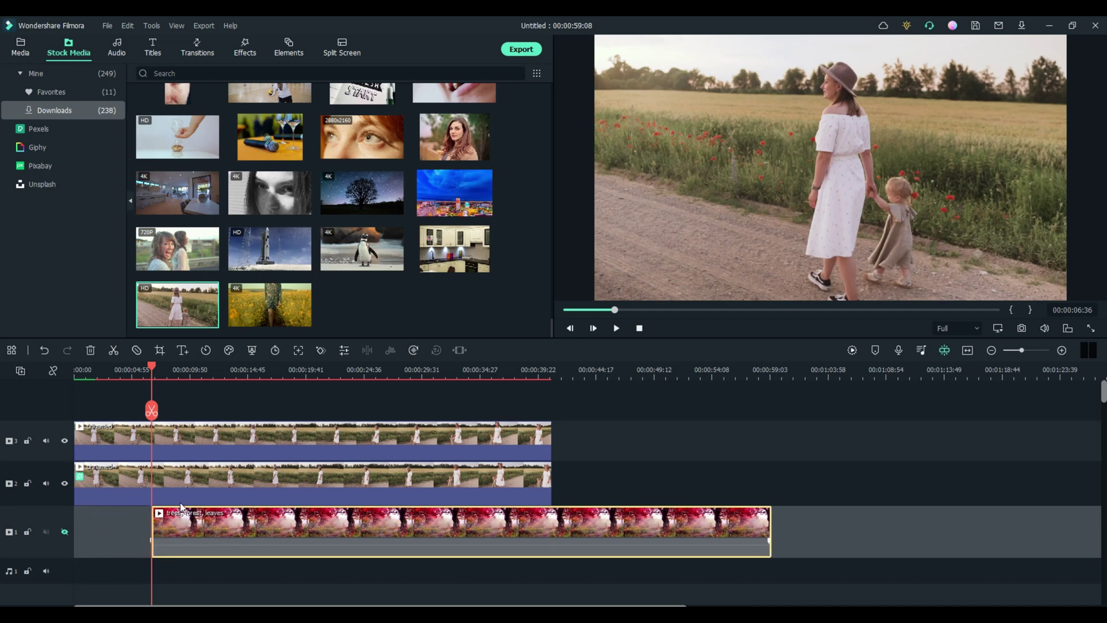
{"action": "left_click", "coordinate": [65, 531]}
{"action": "left_click_drag", "start_coordinate": [152, 370], "coordinate": [154, 394]}
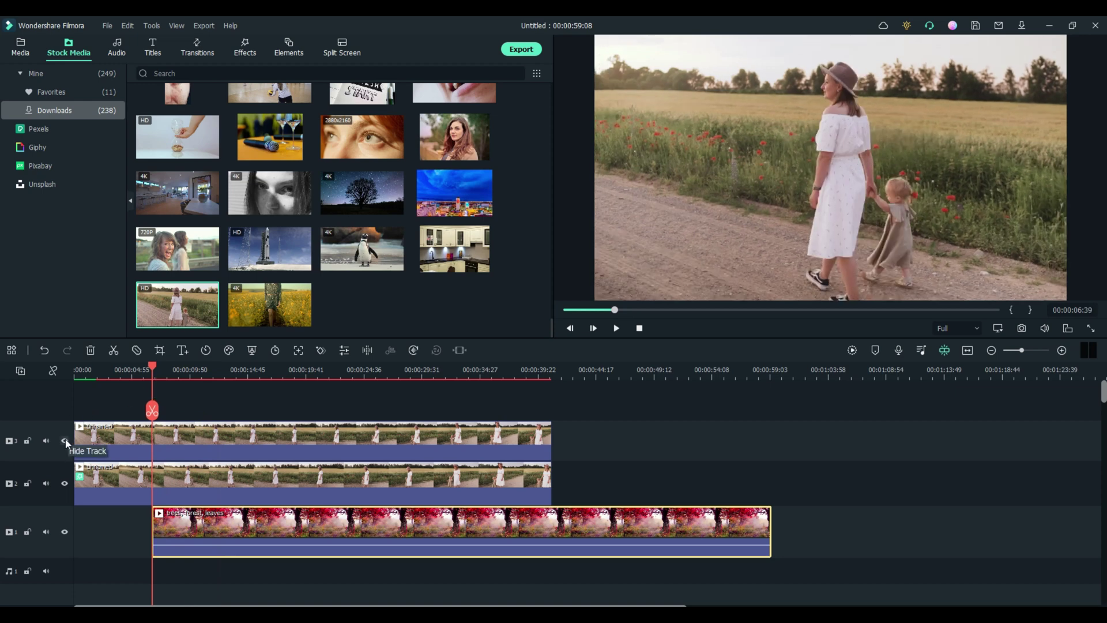
{"action": "left_click", "coordinate": [64, 441]}
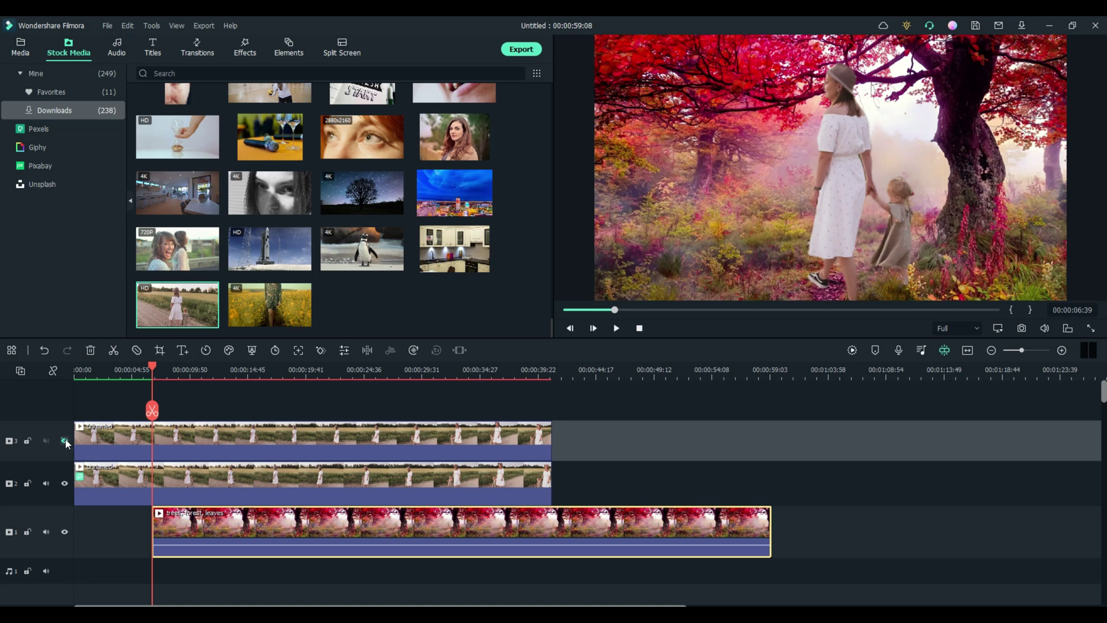
{"action": "left_click", "coordinate": [65, 441]}
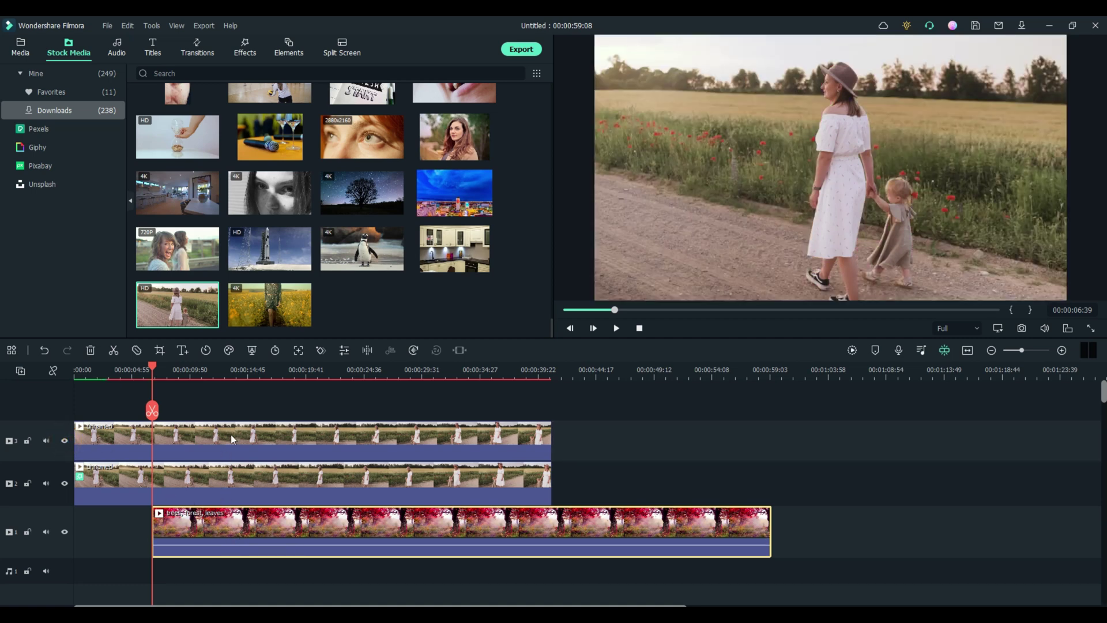
{"action": "left_click_drag", "start_coordinate": [152, 368], "coordinate": [78, 378]}
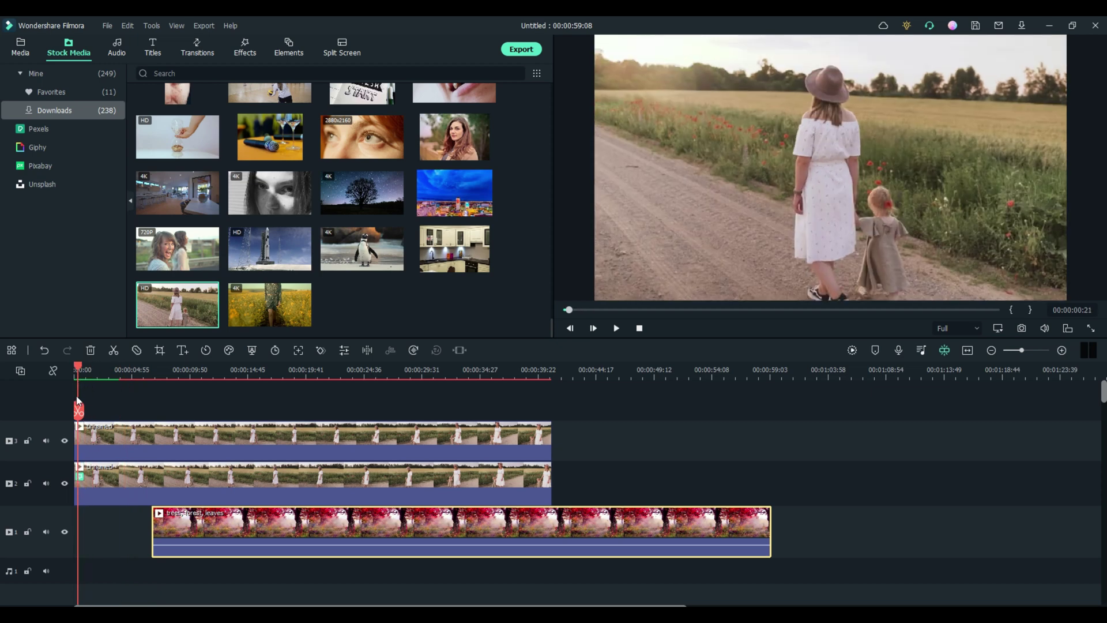
{"action": "left_click", "coordinate": [65, 442]}
{"action": "mouse_move", "coordinate": [78, 369]}
{"action": "left_mouse_down"}
{"action": "mouse_move", "coordinate": [111, 372]}
{"action": "mouse_move", "coordinate": [63, 368]}
{"action": "left_mouse_up"}
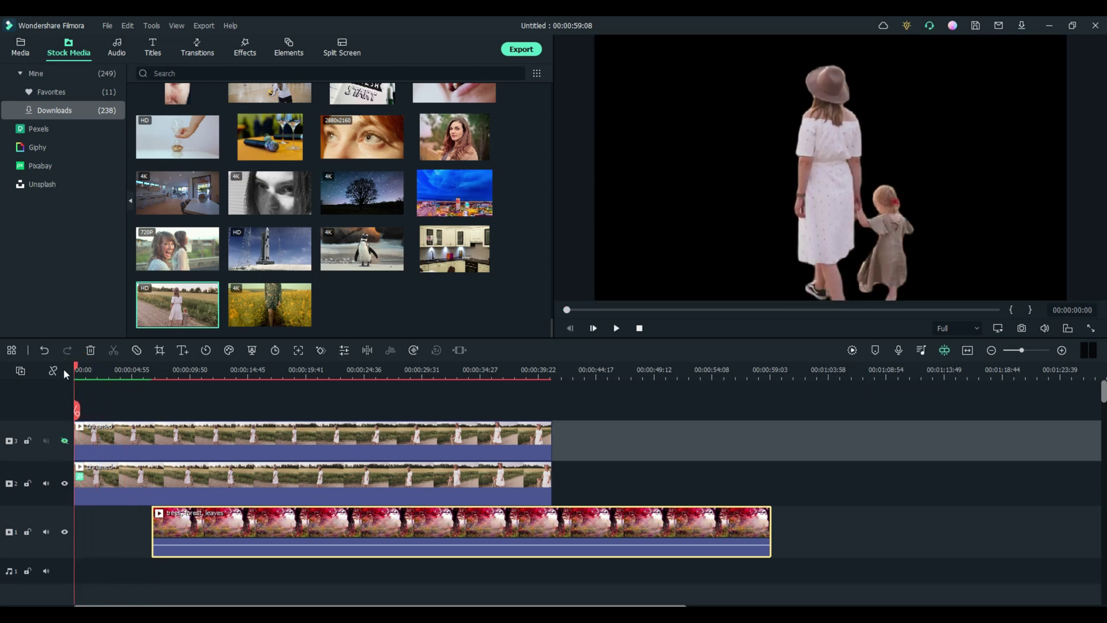
{"action": "left_click", "coordinate": [65, 442]}
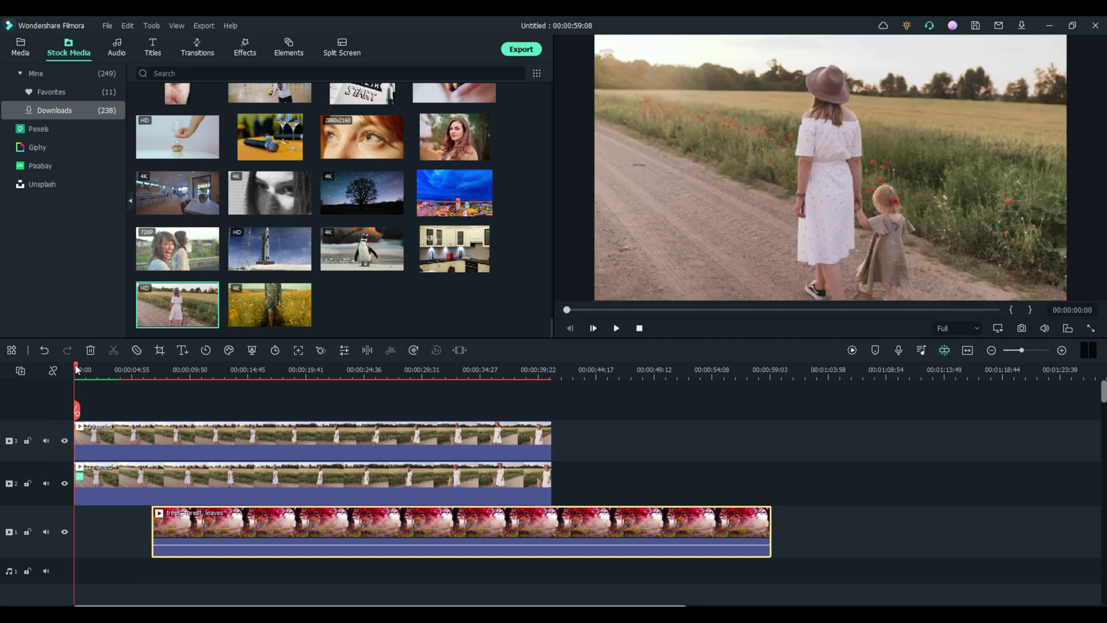
Step: Split the top field clip where the forest begins and delete its right half
{"action": "left_click_drag", "start_coordinate": [76, 369], "coordinate": [152, 369]}
{"action": "left_click", "coordinate": [171, 453]}
{"action": "key", "text": "ctrl+b"}
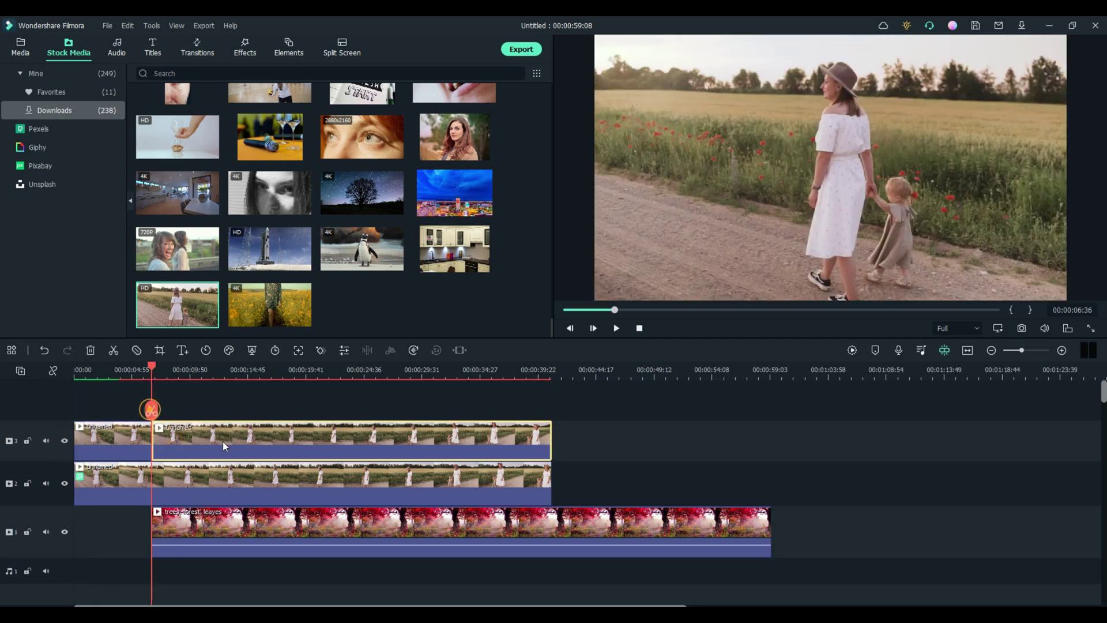
{"action": "key", "text": "Delete"}
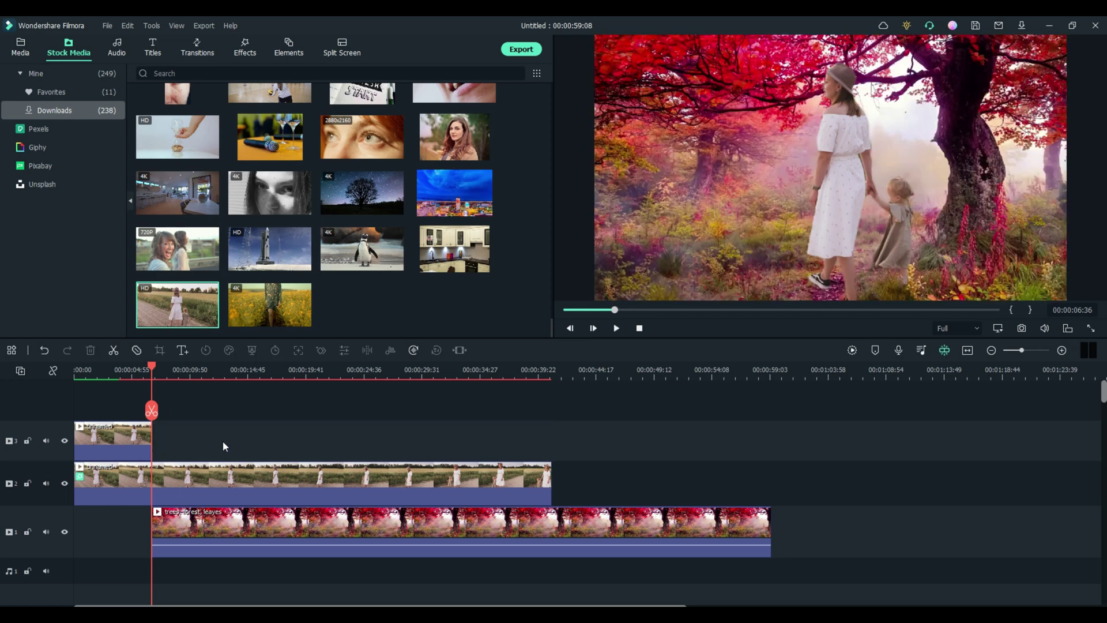
Step: Preview the family in the forest, then undo and select the track-2 field clip
{"action": "left_click_drag", "start_coordinate": [153, 372], "coordinate": [173, 372]}
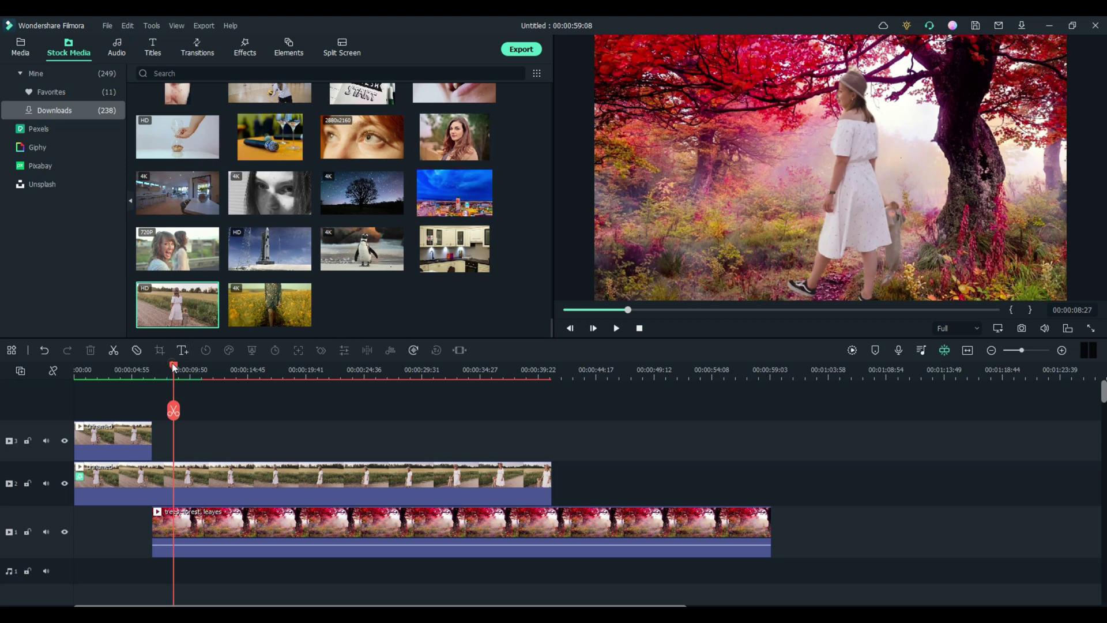
{"action": "key", "text": "ctrl+z"}
{"action": "left_click", "coordinate": [153, 486]}
Step: Replace the track-2 cutout with a fresh field clip and split it near five seconds
{"action": "key", "text": "Delete"}
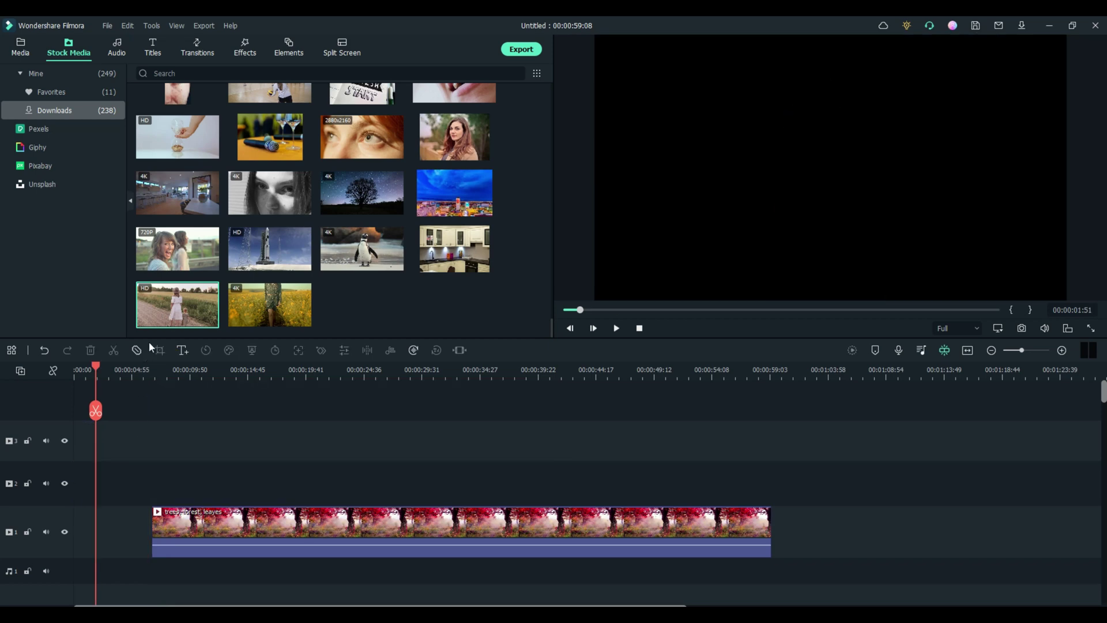
{"action": "left_click_drag", "start_coordinate": [163, 299], "coordinate": [100, 479]}
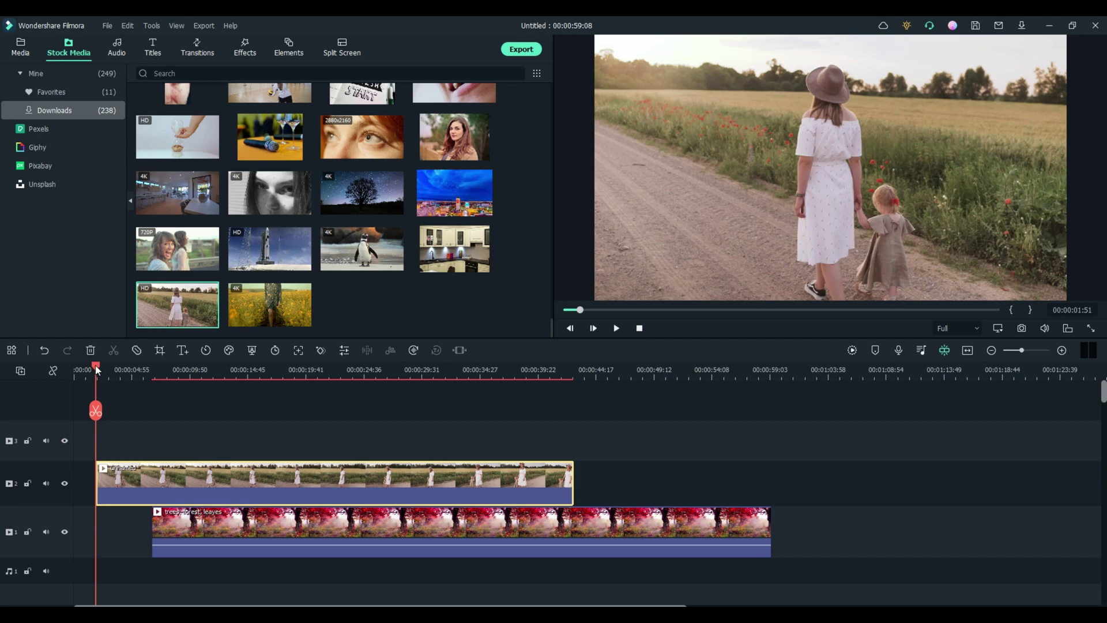
{"action": "left_click_drag", "start_coordinate": [97, 369], "coordinate": [153, 381]}
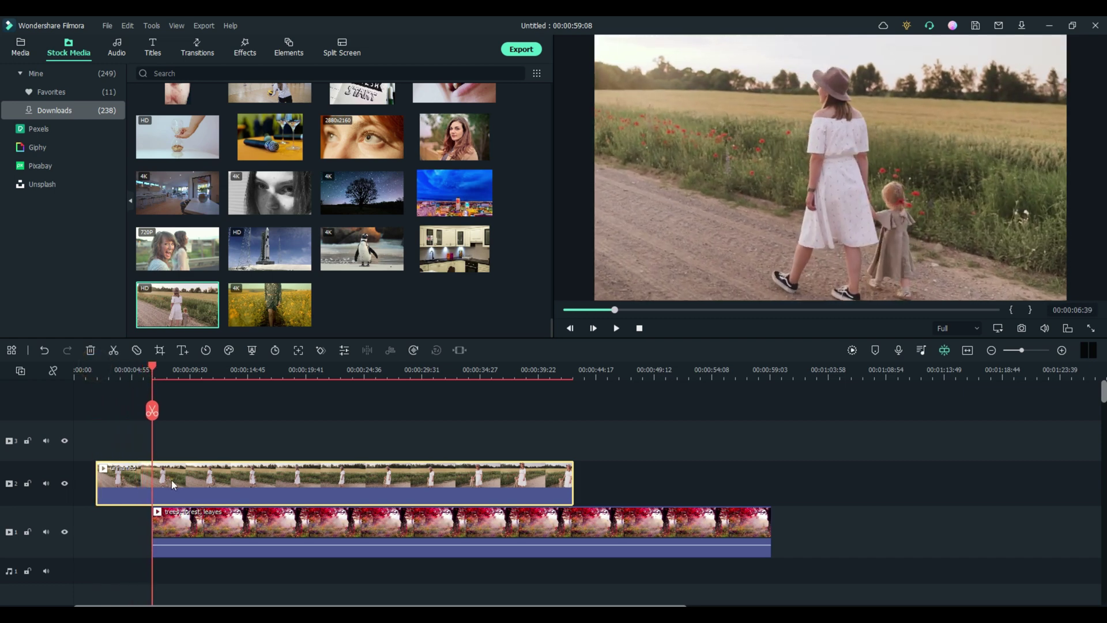
{"action": "key", "text": "ctrl+b"}
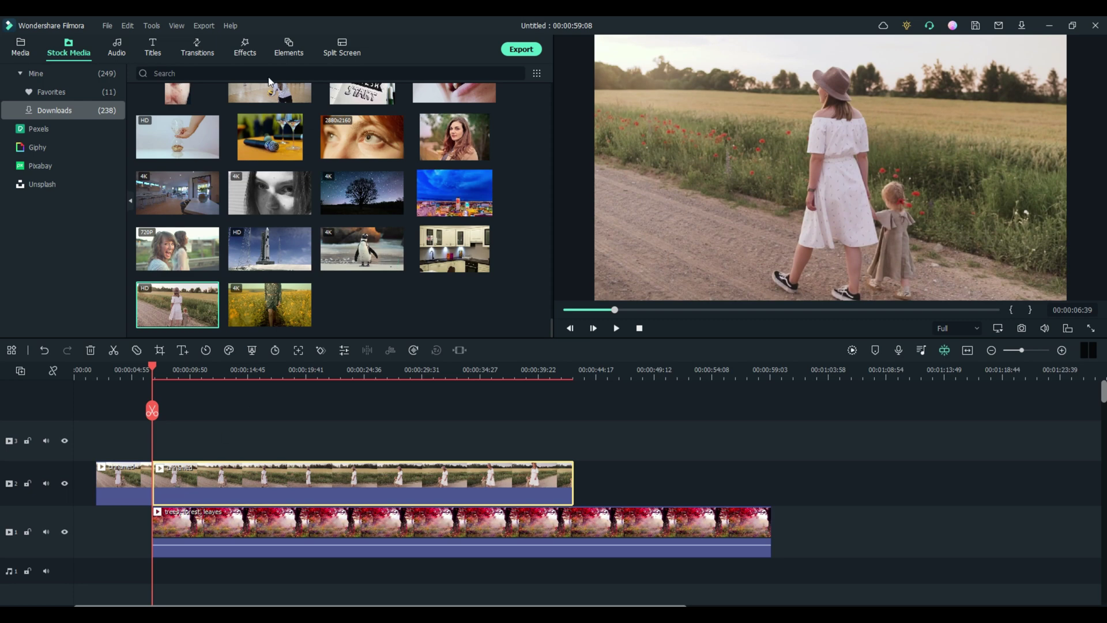
Step: Apply Human Segmentation to the clip's second part, then undo the split at 00:00:06:42
{"action": "left_click", "coordinate": [245, 47]}
{"action": "left_click_drag", "start_coordinate": [177, 115], "coordinate": [244, 472]}
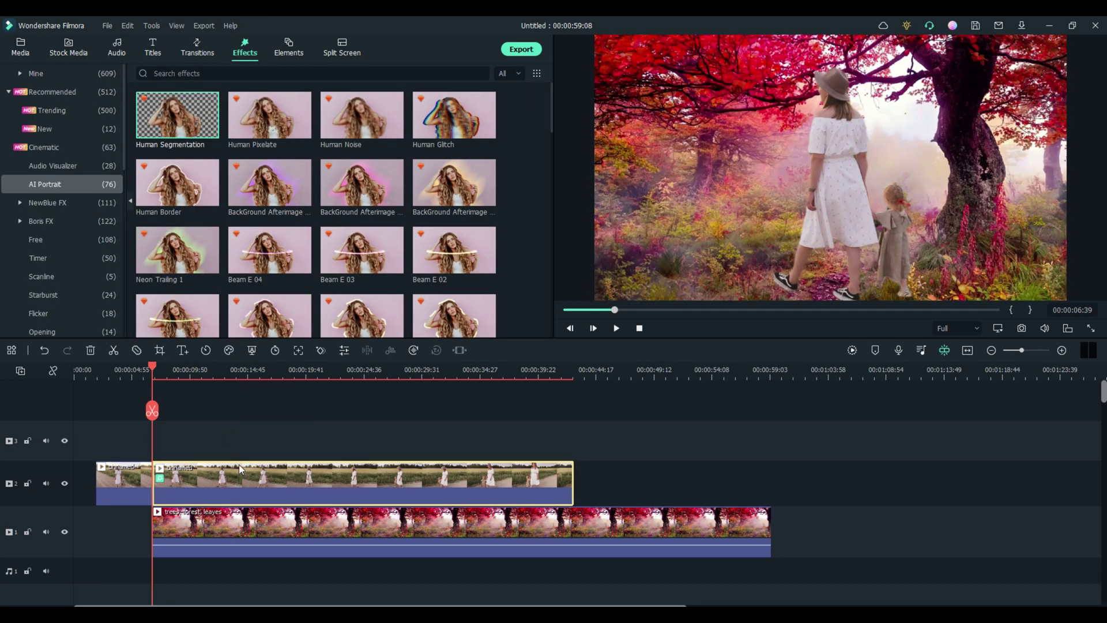
{"action": "left_click_drag", "start_coordinate": [152, 369], "coordinate": [60, 382]}
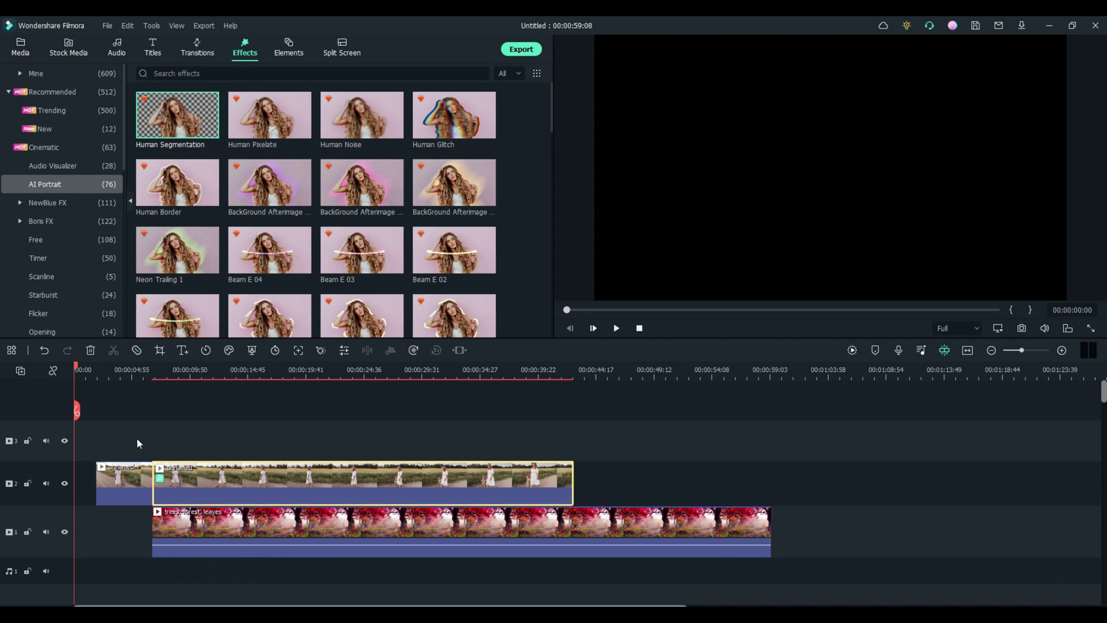
{"action": "left_click", "coordinate": [153, 441]}
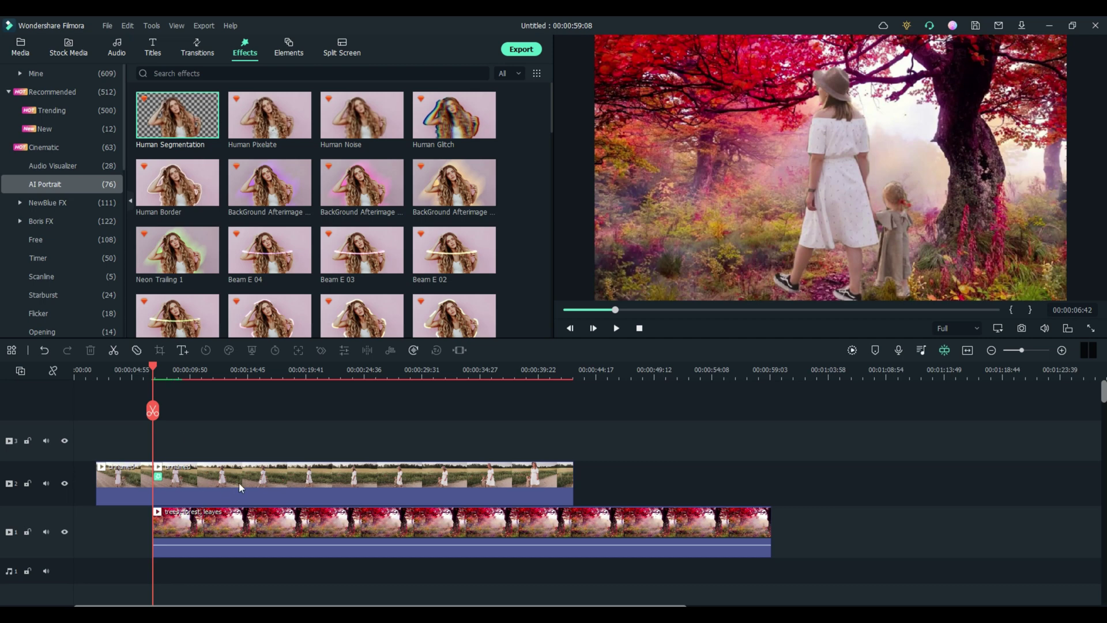
{"action": "key", "text": "ctrl+z"}
{"action": "key", "text": "ctrl+z"}
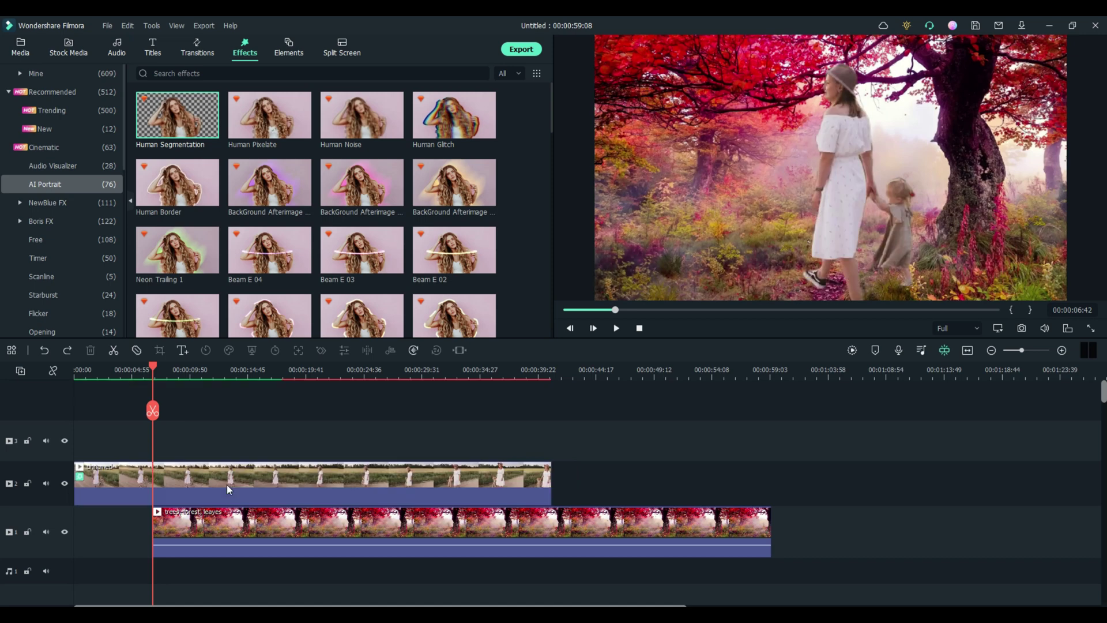
Step: Paste the field shot onto track 3, then scale the cutout to 69% and move it to X 148.6, Y -108.8
{"action": "key", "text": "ctrl+y"}
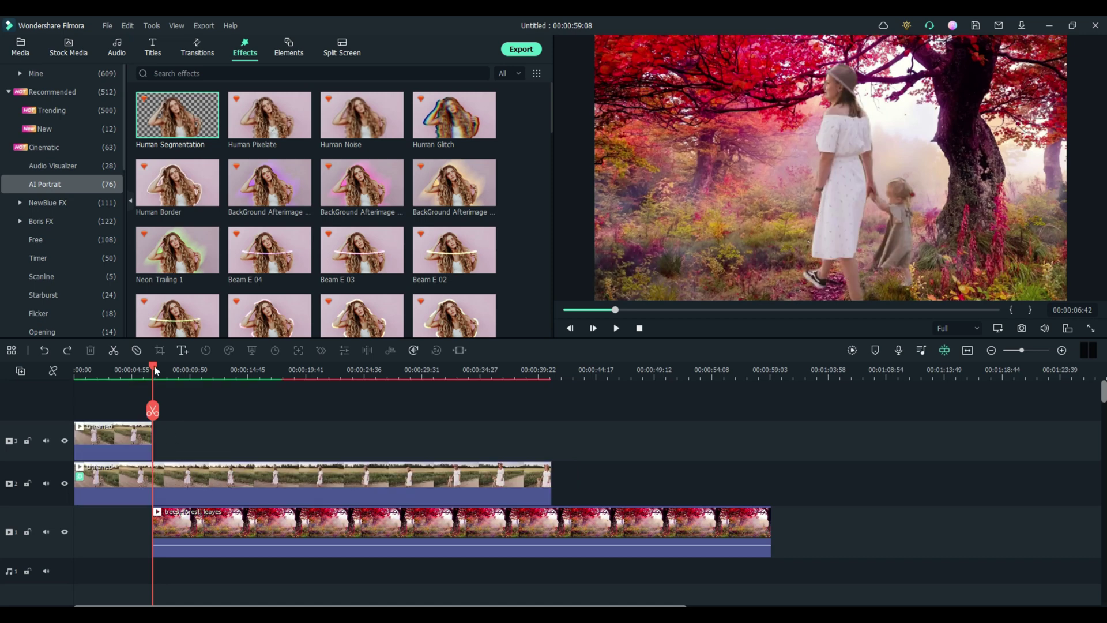
{"action": "left_click_drag", "start_coordinate": [156, 370], "coordinate": [155, 370]}
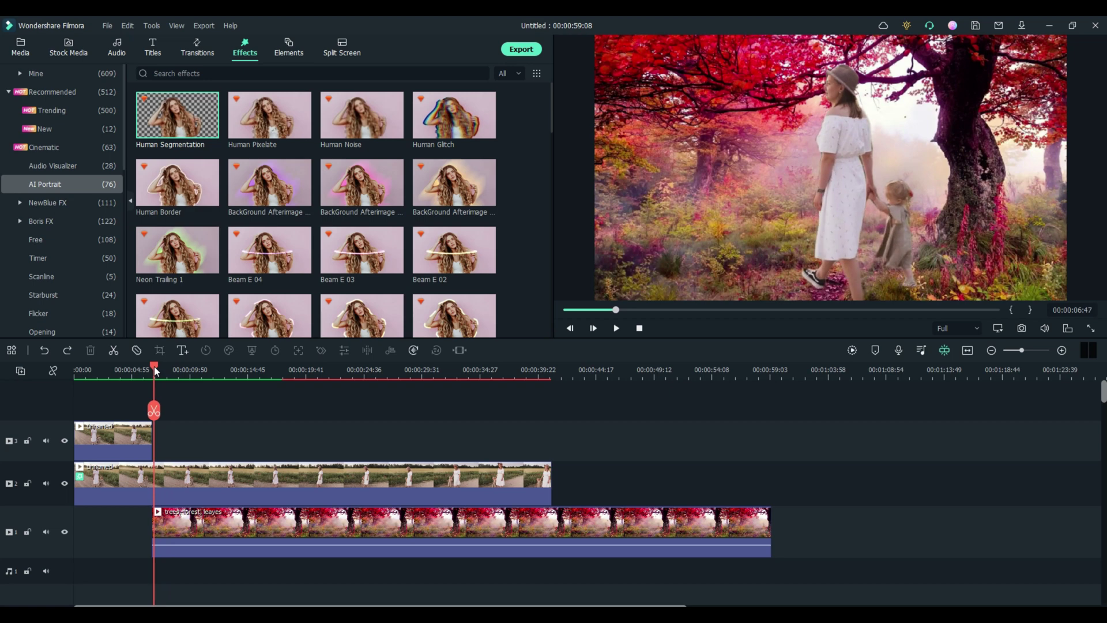
{"action": "left_click", "coordinate": [221, 475]}
{"action": "double_click", "coordinate": [222, 474]}
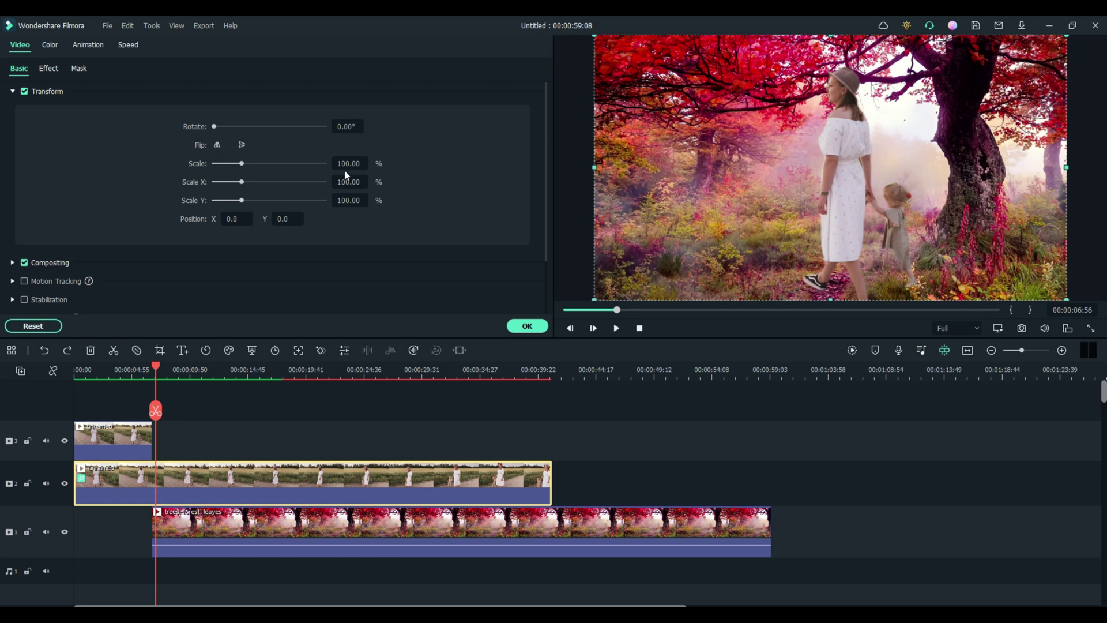
{"action": "left_click", "coordinate": [242, 164]}
{"action": "left_click_drag", "start_coordinate": [243, 165], "coordinate": [234, 165]}
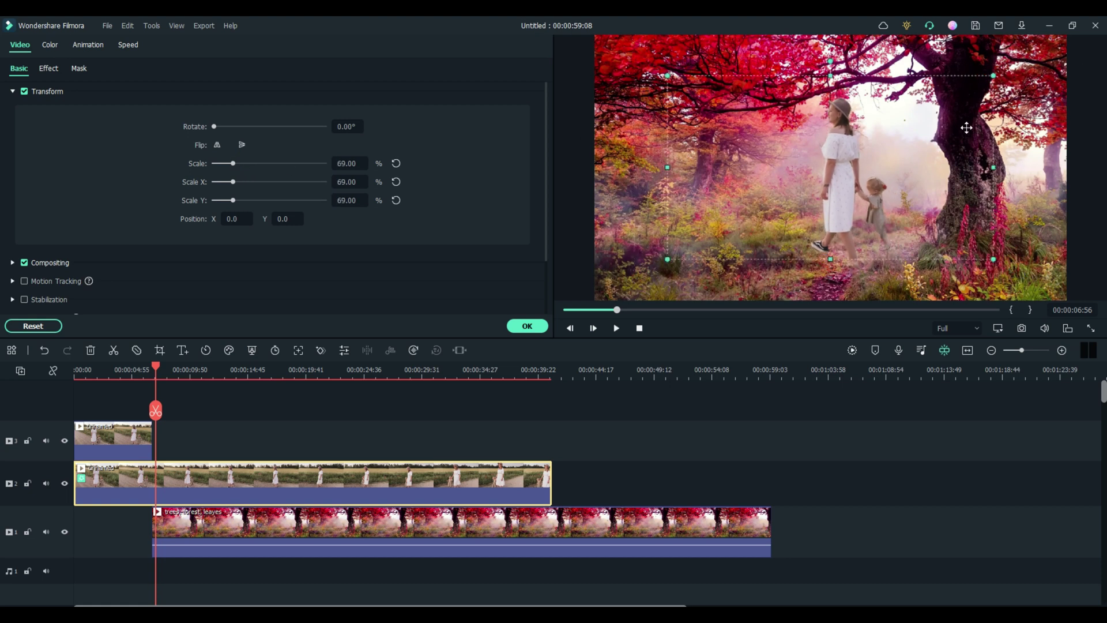
{"action": "left_click_drag", "start_coordinate": [844, 167], "coordinate": [913, 221]}
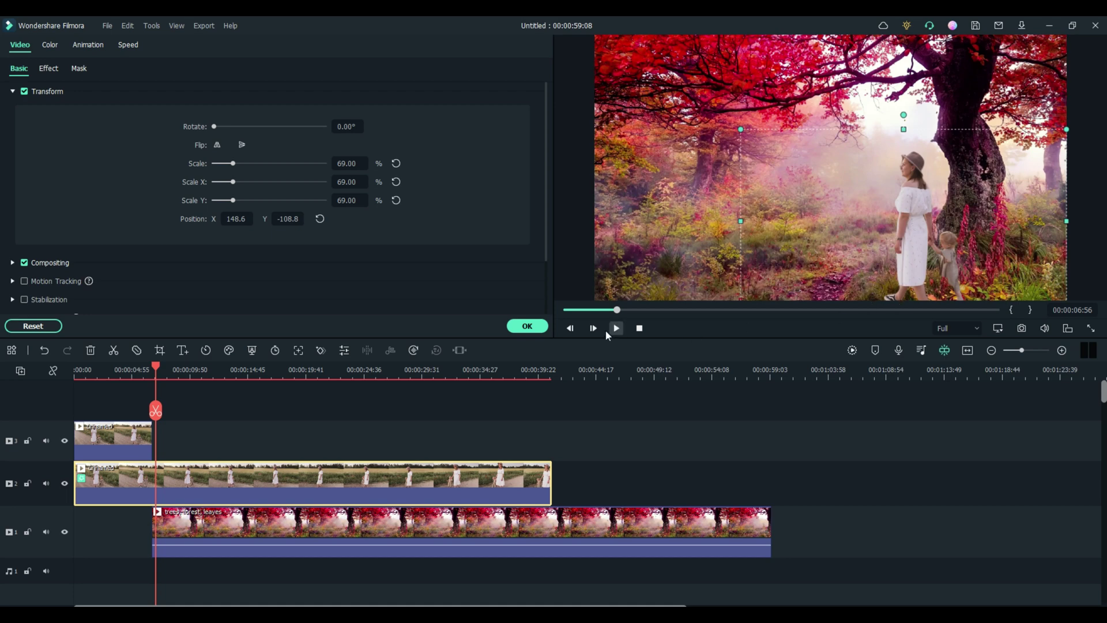
Step: Apply the transform settings and scrub the composite around the six-second cut into the forest
{"action": "left_click", "coordinate": [527, 325]}
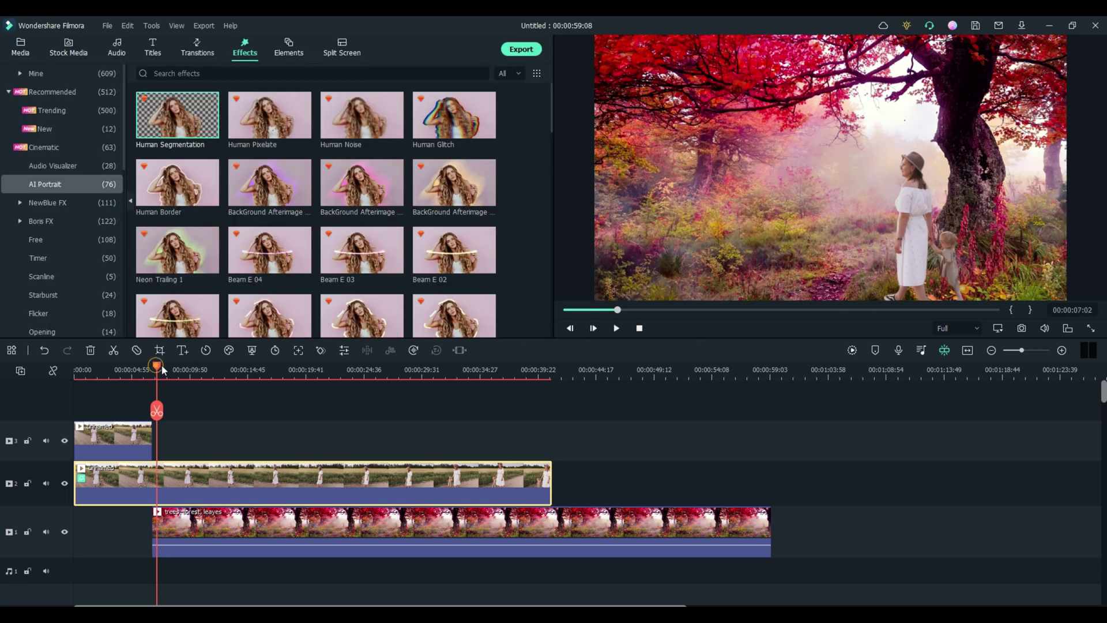
{"action": "left_click_drag", "start_coordinate": [155, 367], "coordinate": [150, 396]}
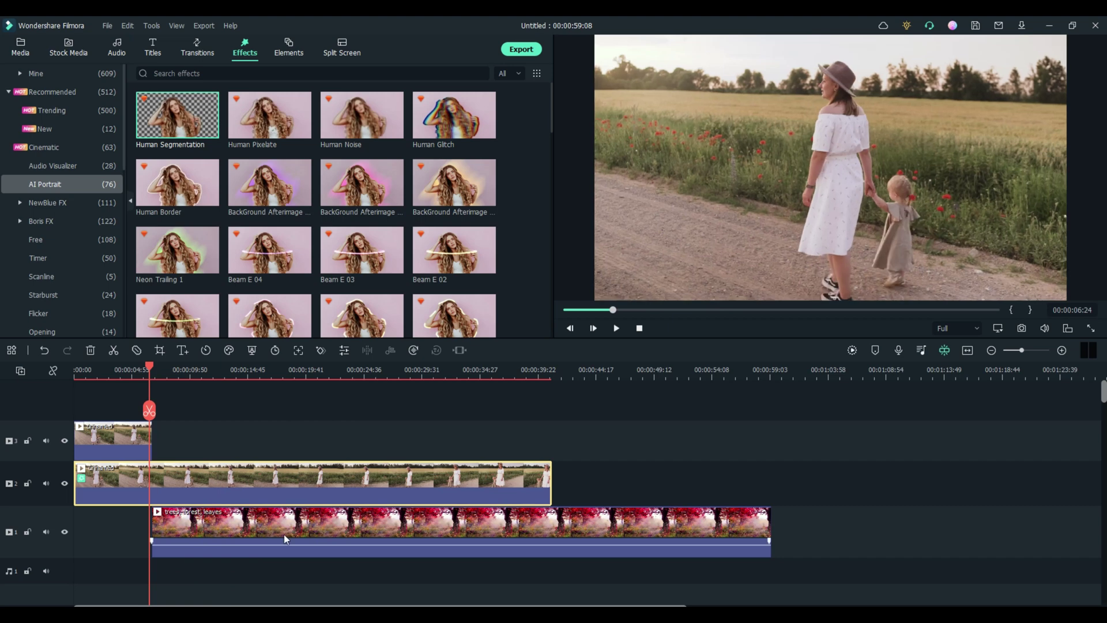
{"action": "left_click", "coordinate": [269, 527]}
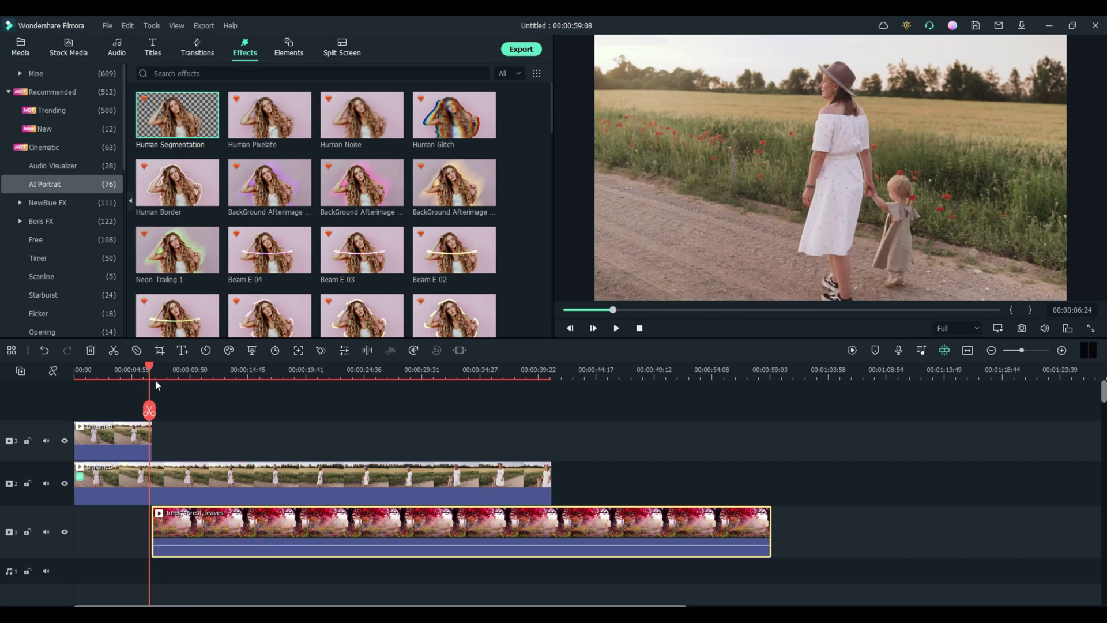
{"action": "left_click_drag", "start_coordinate": [151, 367], "coordinate": [156, 367]}
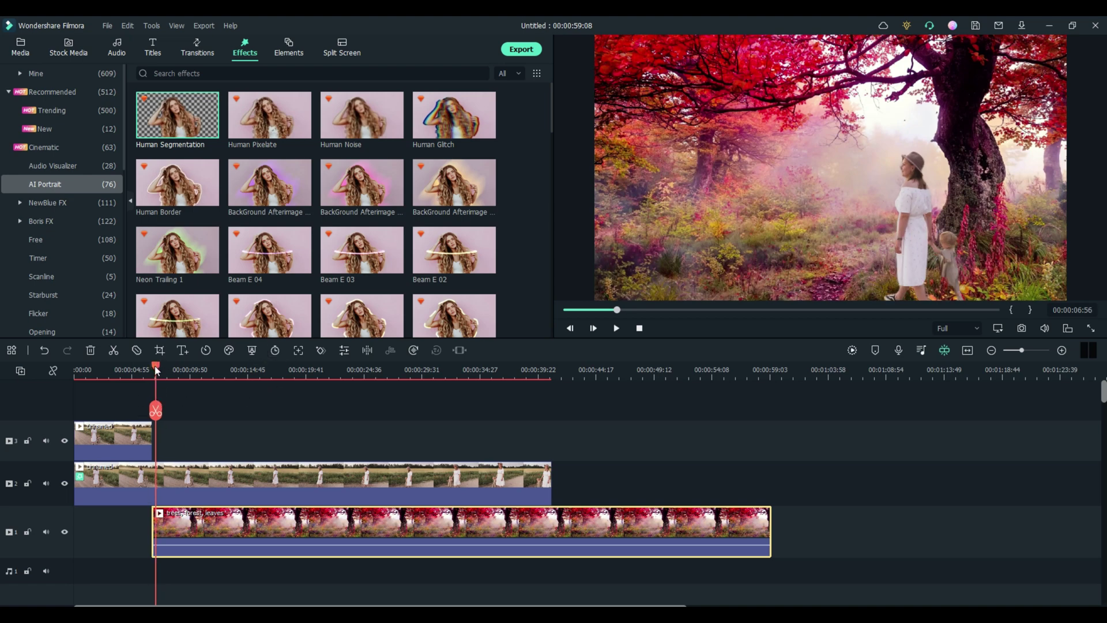
{"action": "left_click_drag", "start_coordinate": [156, 369], "coordinate": [160, 369]}
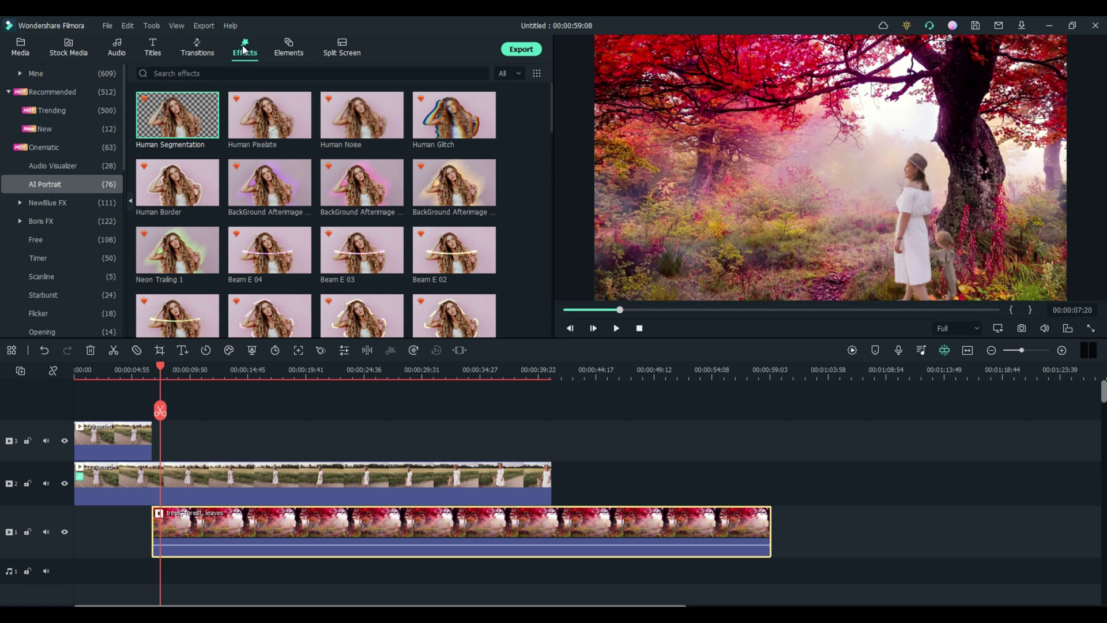
Step: Drop the Trending EdgeScale effect onto track 4 over the field shot and preview up to the cut
{"action": "left_click", "coordinate": [50, 112]}
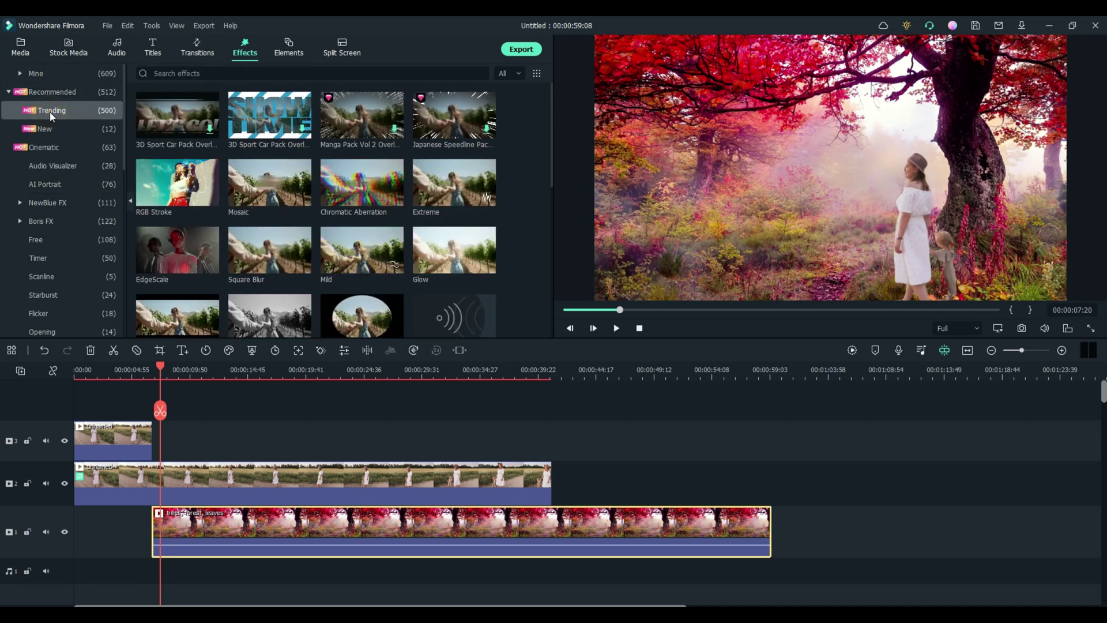
{"action": "mouse_move", "coordinate": [165, 257]}
{"action": "left_click_drag", "start_coordinate": [172, 254], "coordinate": [95, 400]}
{"action": "left_click_drag", "start_coordinate": [161, 365], "coordinate": [101, 369]}
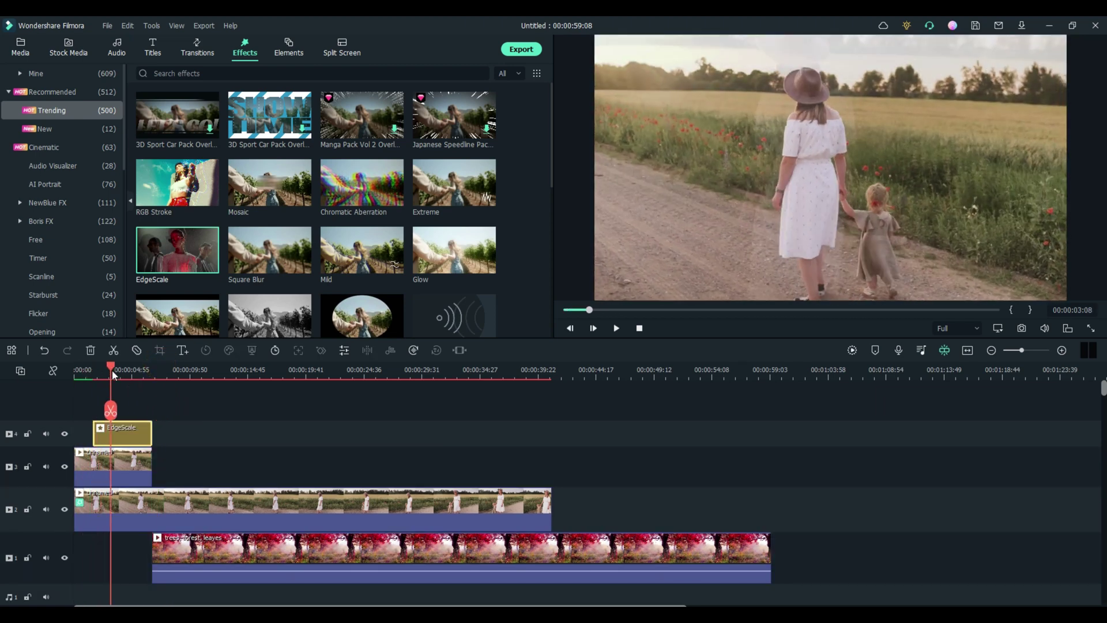
{"action": "left_click_drag", "start_coordinate": [112, 372], "coordinate": [157, 376]}
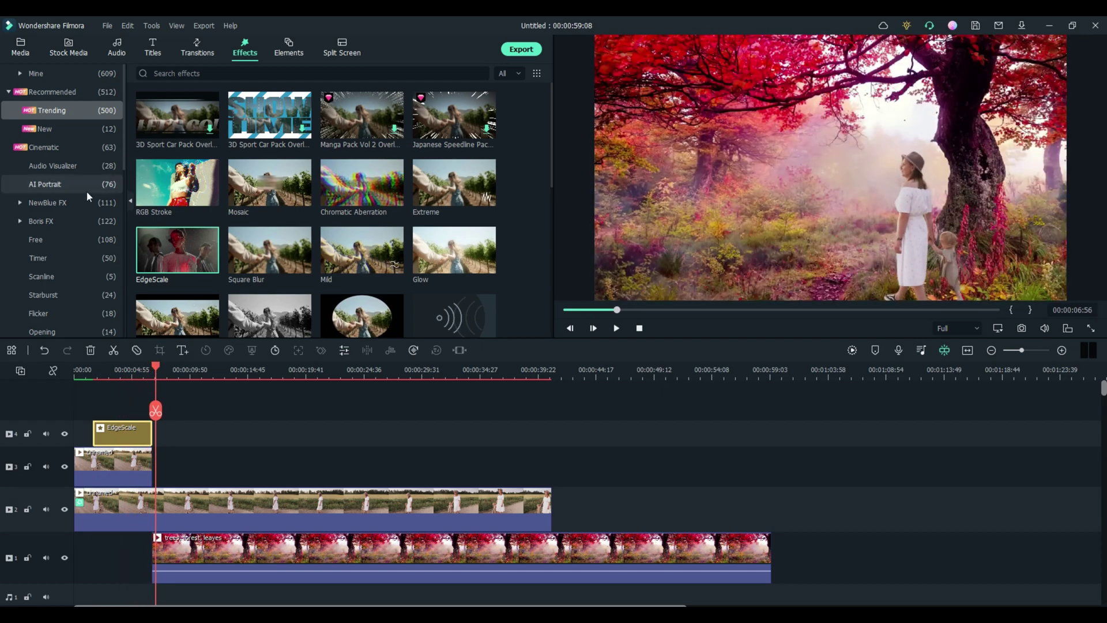
{"action": "scroll", "coordinate": [311, 208], "scroll_direction": "down", "scroll_amount": 10}
{"action": "scroll", "coordinate": [311, 209], "scroll_direction": "up", "scroll_amount": 5}
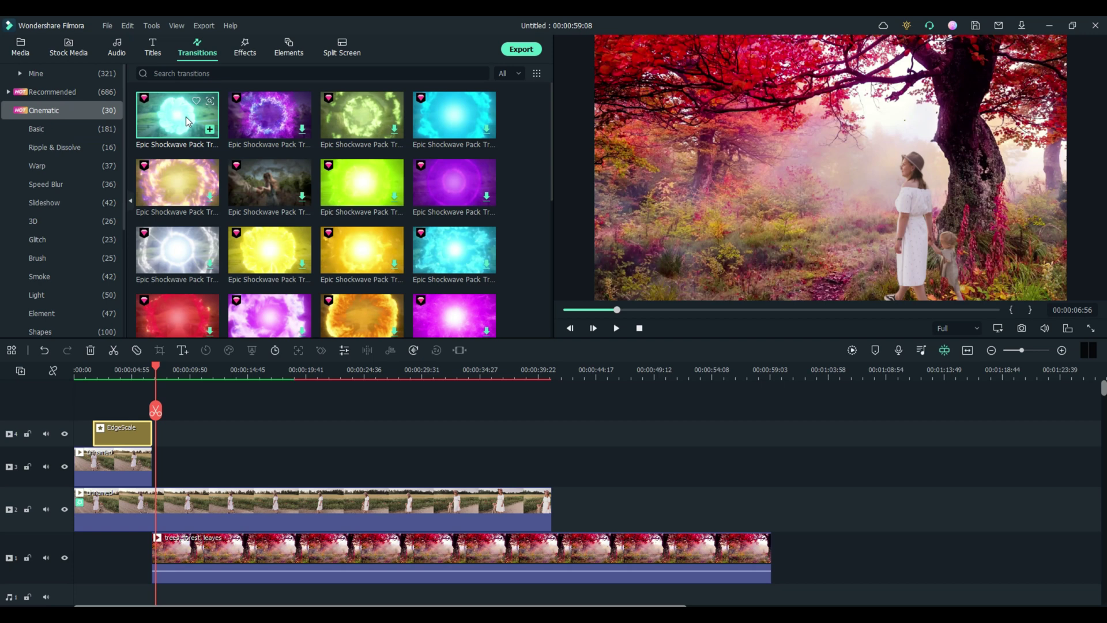
Step: Place a Sample Color Black clip before the forest clip on track 1
{"action": "left_click_drag", "start_coordinate": [186, 121], "coordinate": [149, 488]}
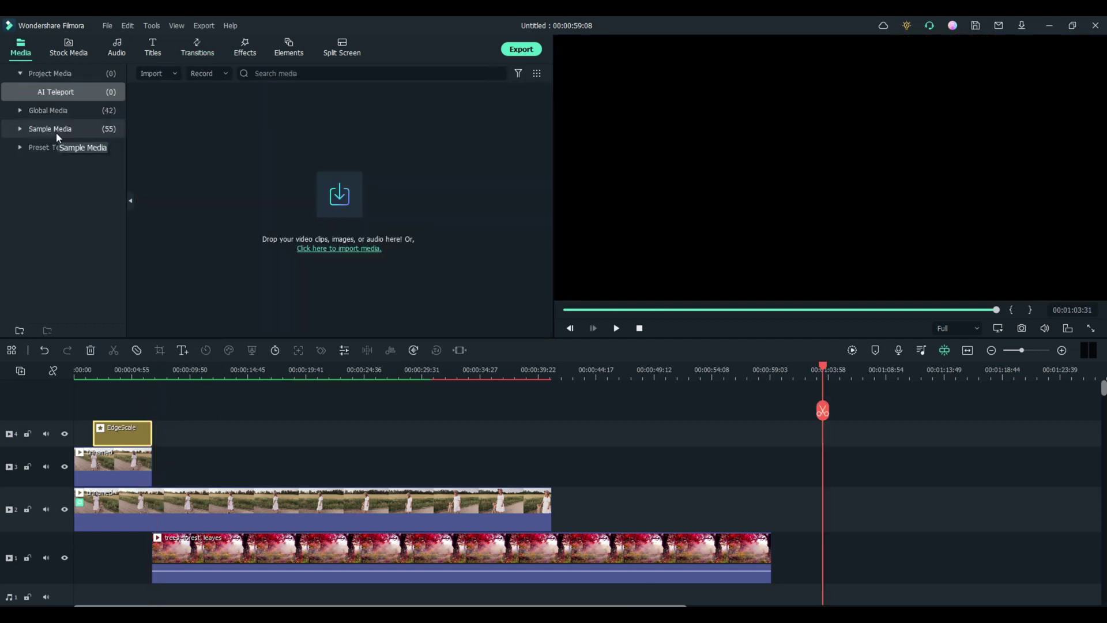
{"action": "left_click", "coordinate": [57, 132]}
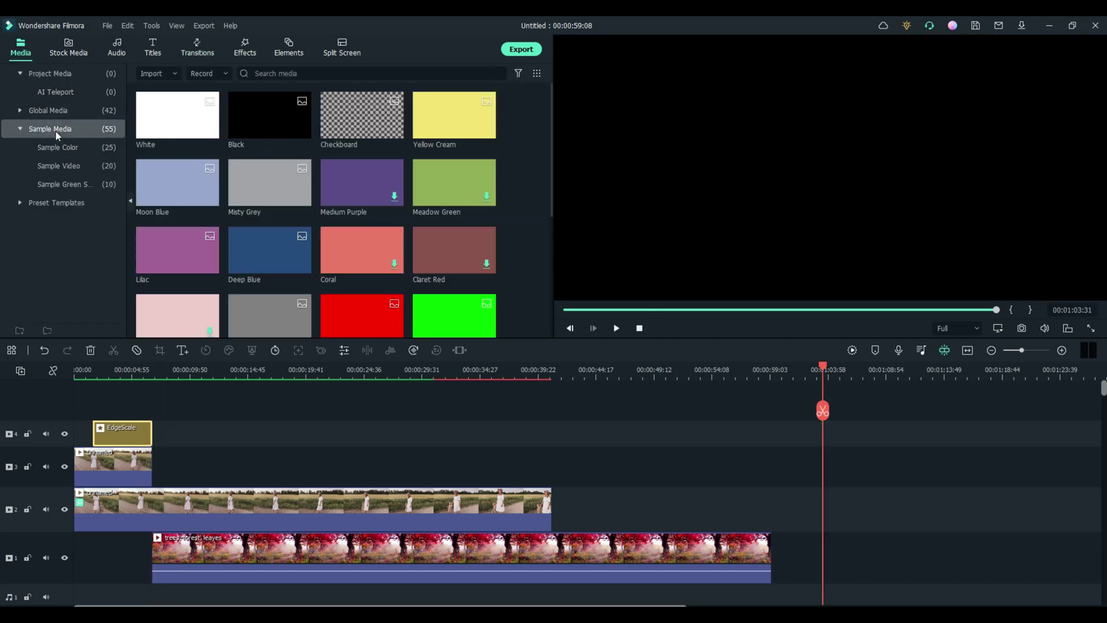
{"action": "left_click", "coordinate": [51, 126]}
{"action": "left_click_drag", "start_coordinate": [269, 110], "coordinate": [116, 556]}
Step: Add an Epic Shockwave transition between the Black and forest clips and preview it
{"action": "left_click", "coordinate": [247, 48]}
{"action": "left_click", "coordinate": [198, 46]}
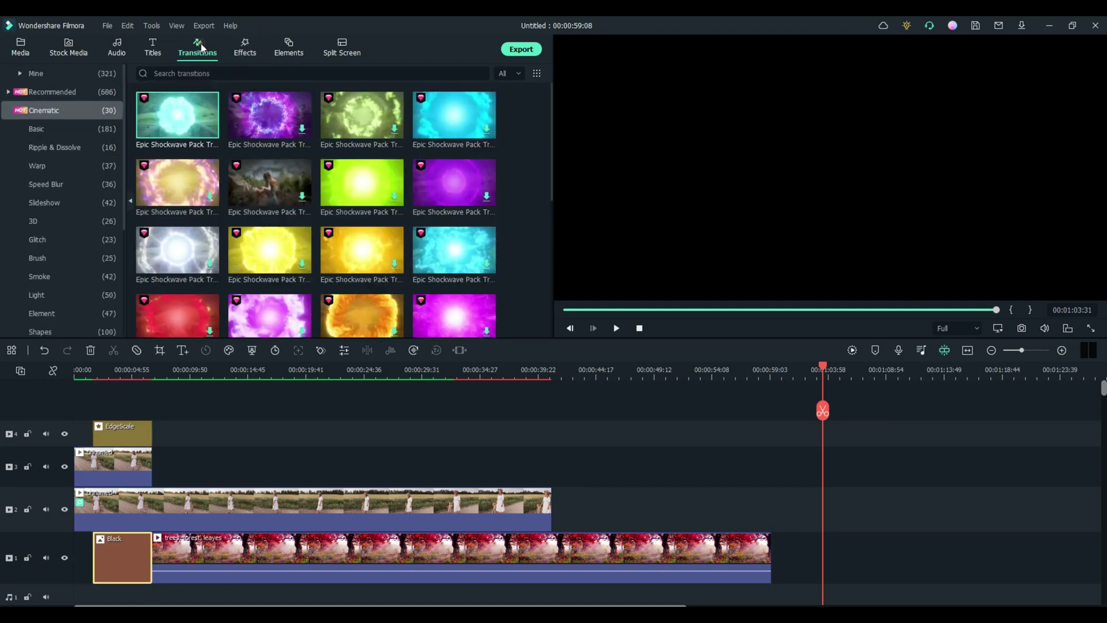
{"action": "left_click_drag", "start_coordinate": [181, 110], "coordinate": [147, 559]}
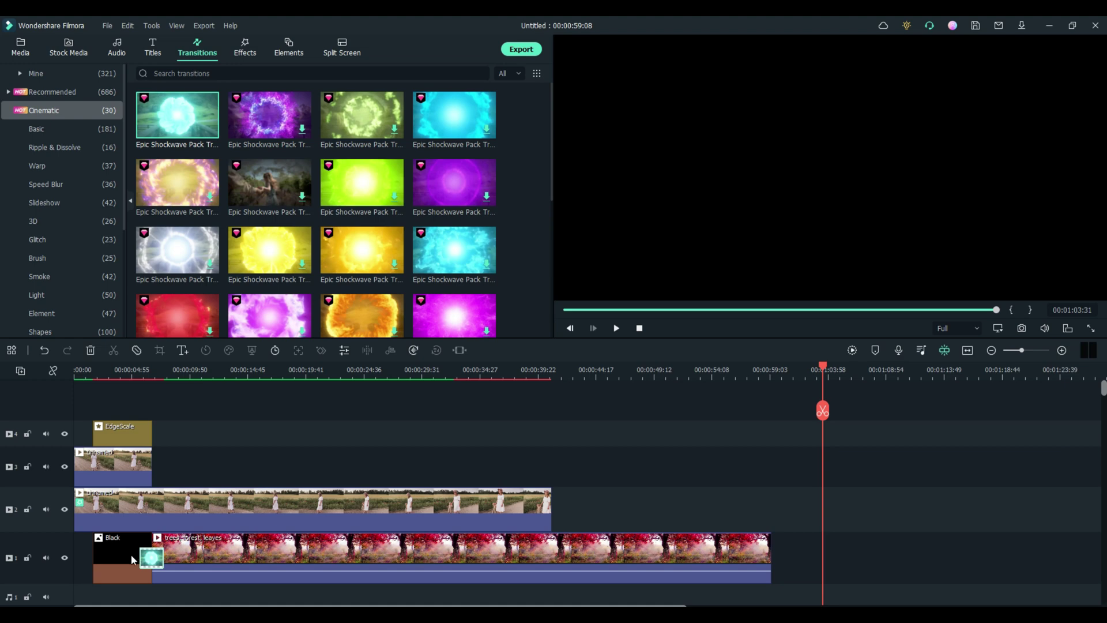
{"action": "left_click_drag", "start_coordinate": [152, 369], "coordinate": [185, 370]}
{"action": "left_click", "coordinate": [276, 555]}
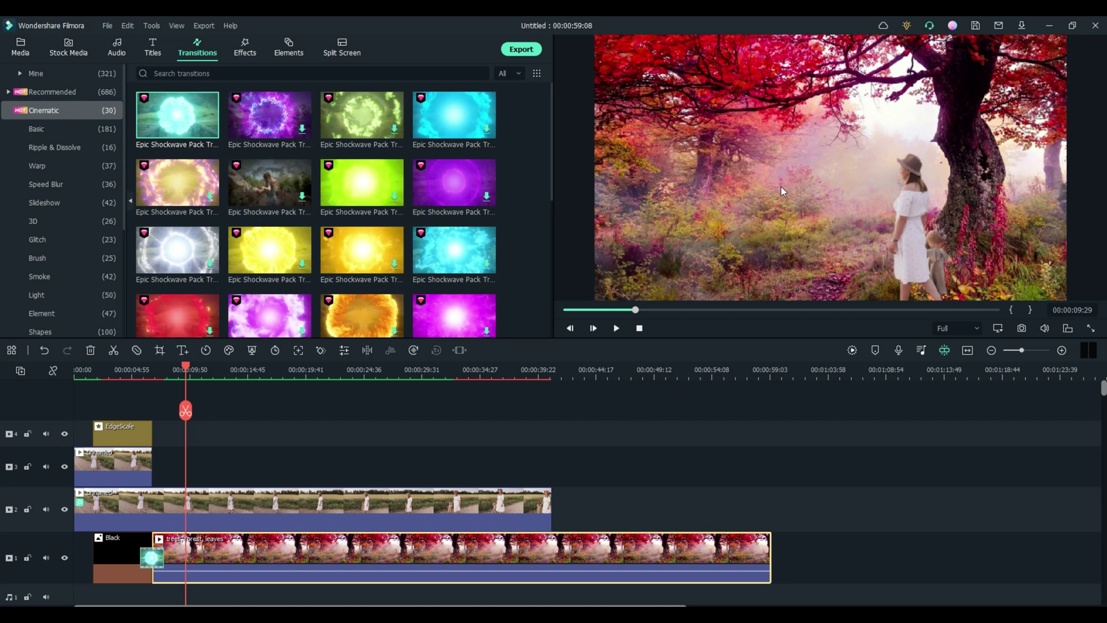
{"action": "left_click", "coordinate": [234, 506]}
{"action": "left_click_drag", "start_coordinate": [186, 367], "coordinate": [75, 372]}
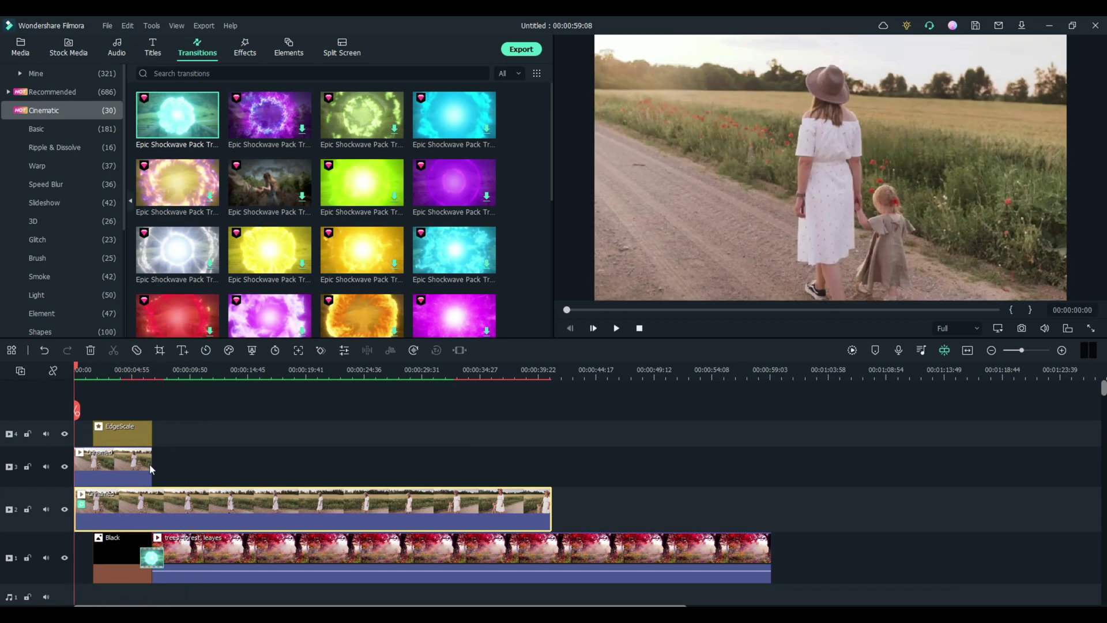
{"action": "scroll", "coordinate": [185, 481], "scroll_direction": "down", "scroll_amount": 2}
{"action": "scroll", "coordinate": [186, 481], "scroll_direction": "up", "scroll_amount": 2}
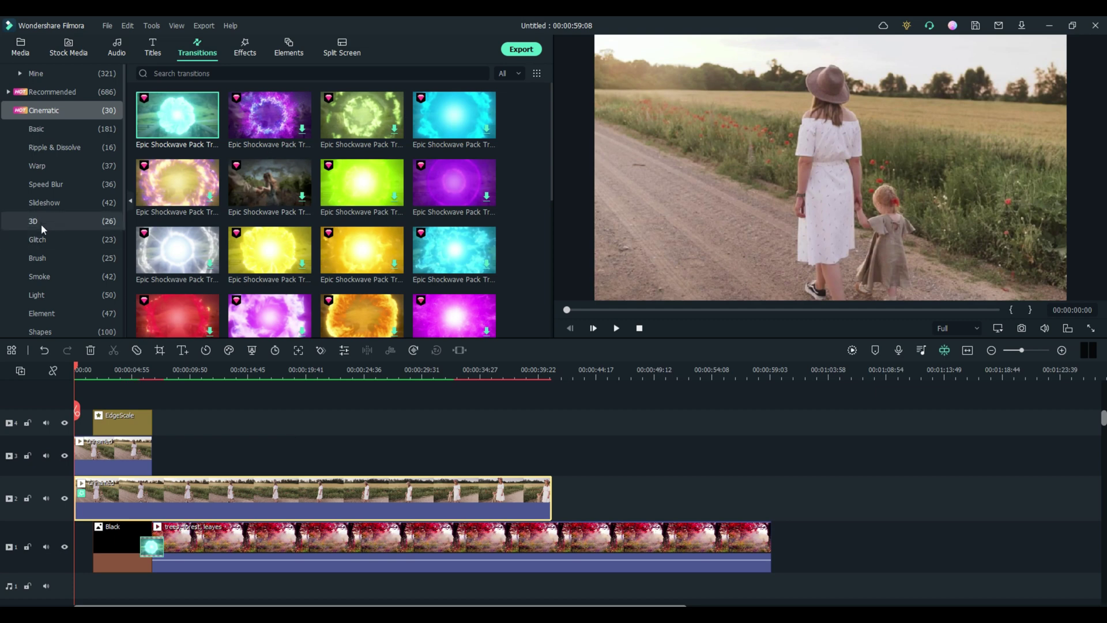
Step: Add the AI Portrait BackGround Afterimage effect on track 5 after the cut, then select the field clip
{"action": "left_click", "coordinate": [241, 53]}
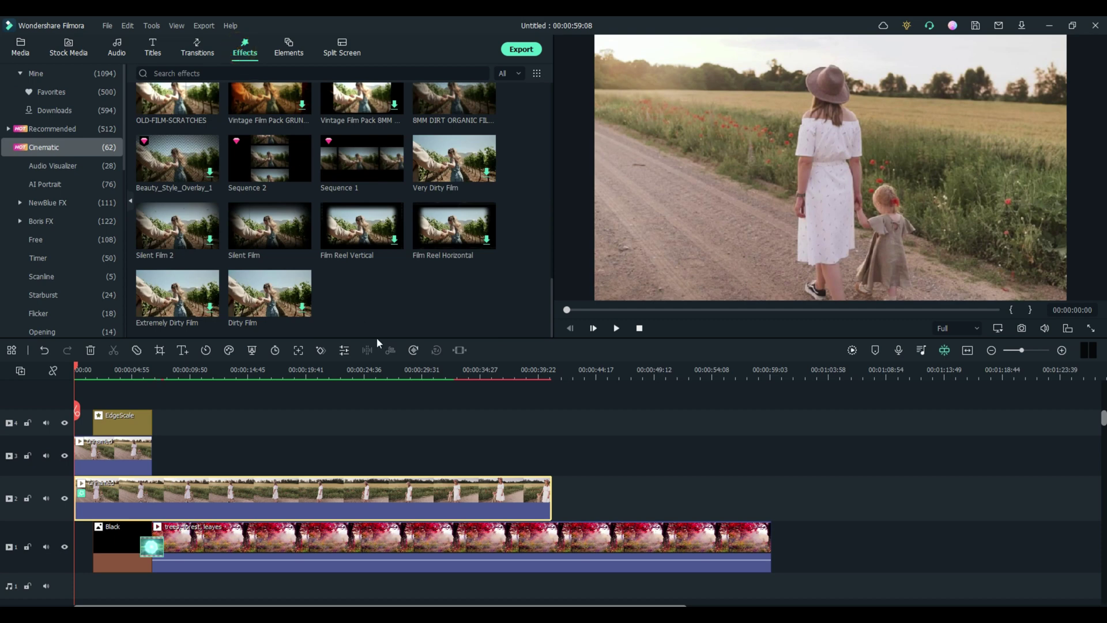
{"action": "scroll", "coordinate": [311, 290], "scroll_direction": "down", "scroll_amount": 2}
{"action": "scroll", "coordinate": [311, 290], "scroll_direction": "up", "scroll_amount": 2}
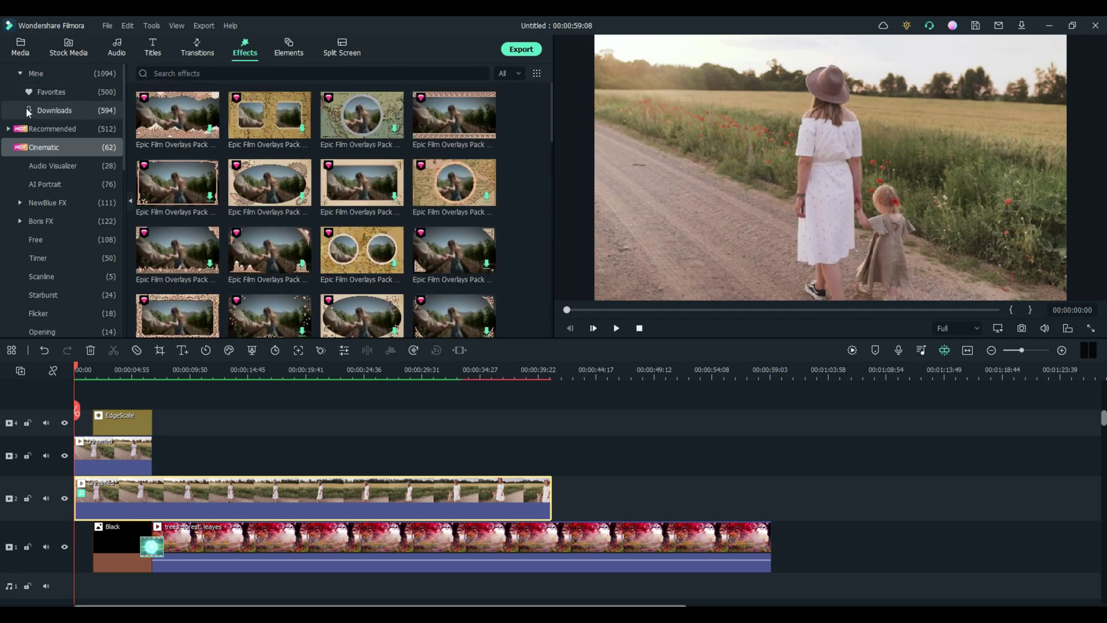
{"action": "left_click", "coordinate": [44, 185]}
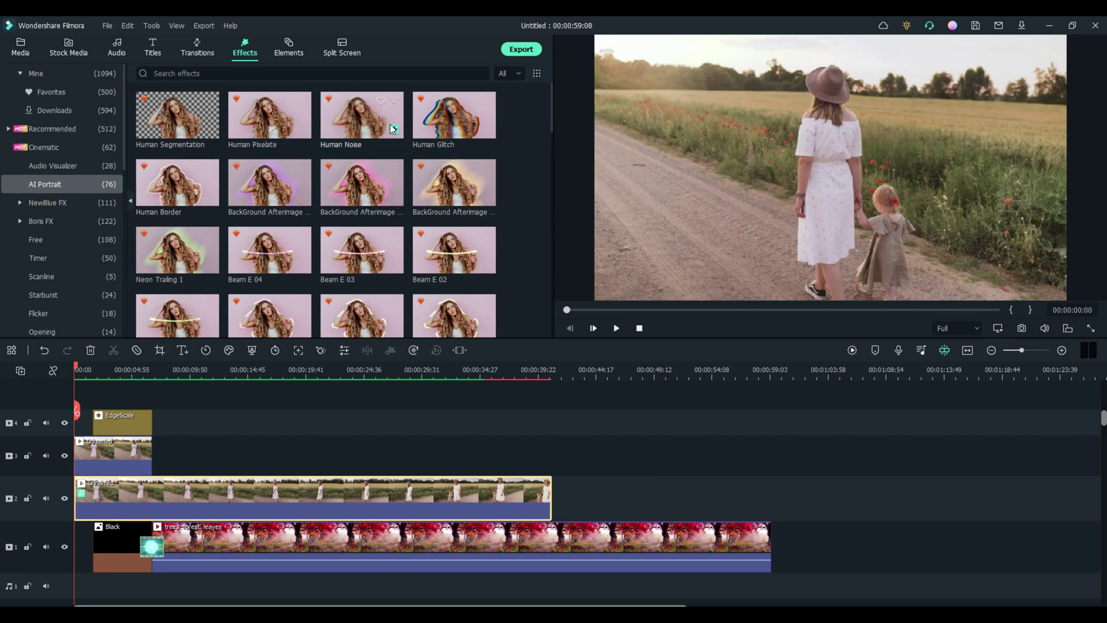
{"action": "left_click_drag", "start_coordinate": [453, 182], "coordinate": [182, 433]}
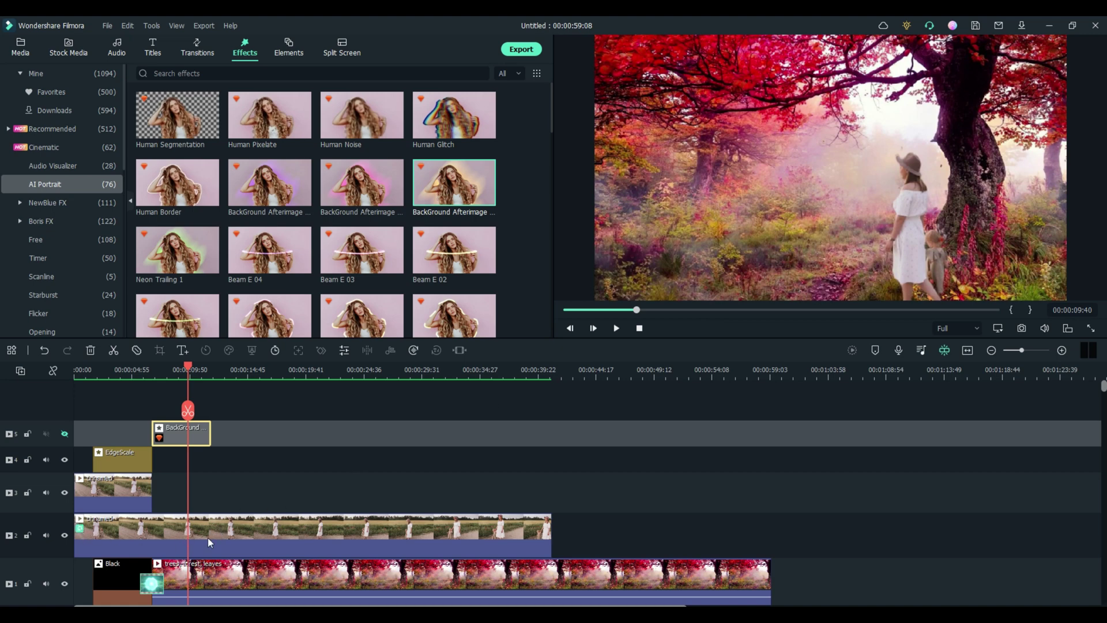
{"action": "left_click", "coordinate": [242, 535]}
Step: Open the field clip's Human Segmentation settings and set Edge Thickness to 2.08
{"action": "double_click", "coordinate": [236, 539]}
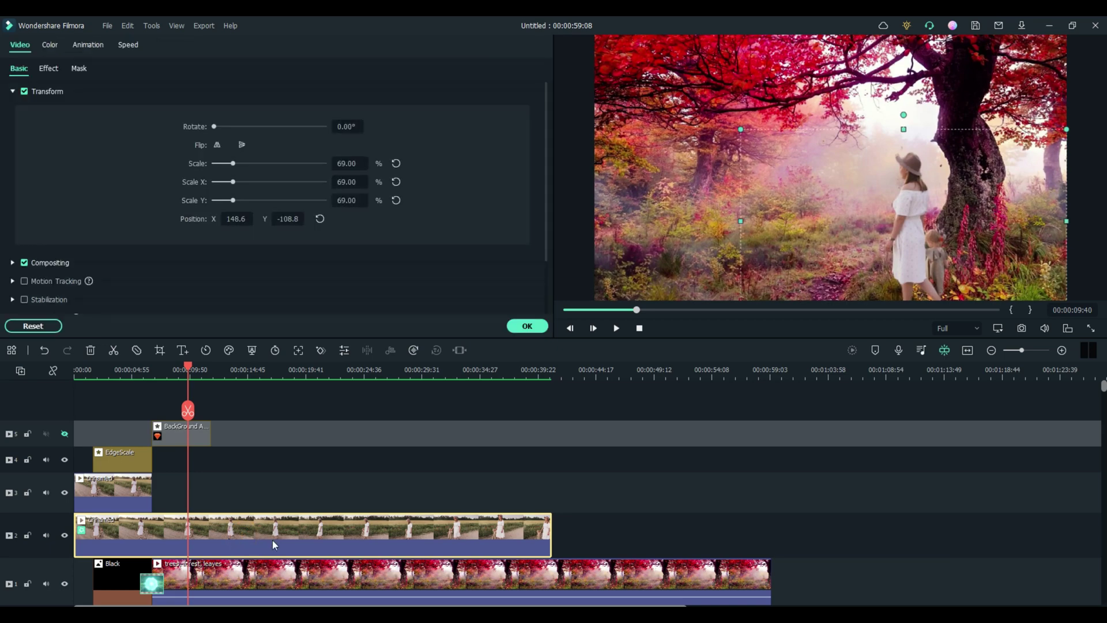
{"action": "left_click", "coordinate": [48, 68]}
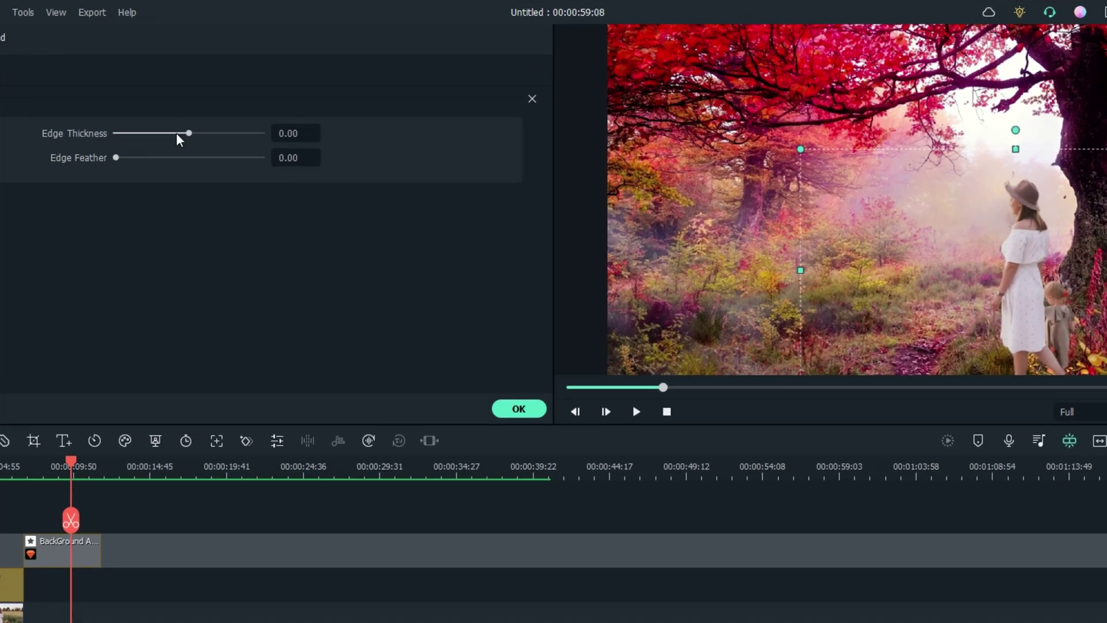
{"action": "left_click", "coordinate": [188, 133]}
{"action": "left_click_drag", "start_coordinate": [167, 133], "coordinate": [365, 135]}
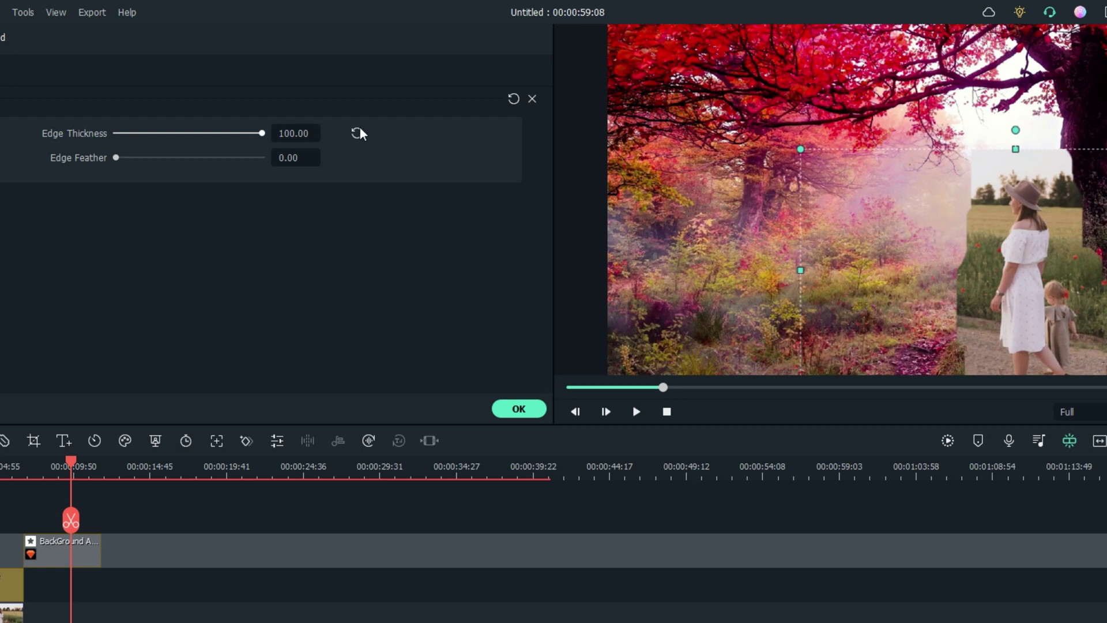
{"action": "left_click_drag", "start_coordinate": [359, 133], "coordinate": [190, 136]}
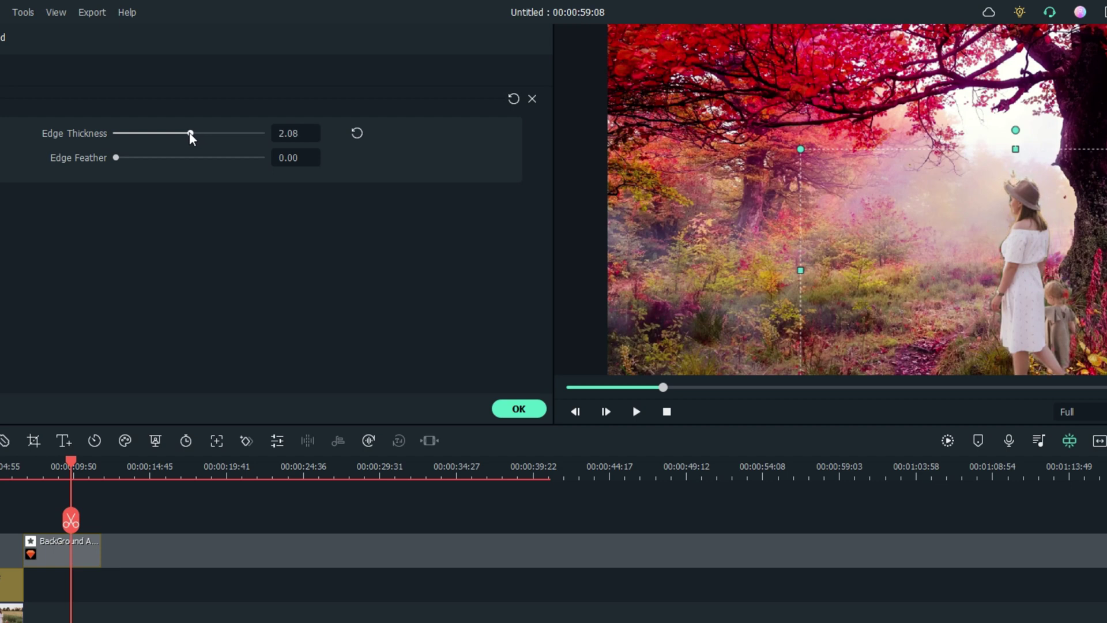
{"action": "left_click_drag", "start_coordinate": [191, 136], "coordinate": [195, 137]}
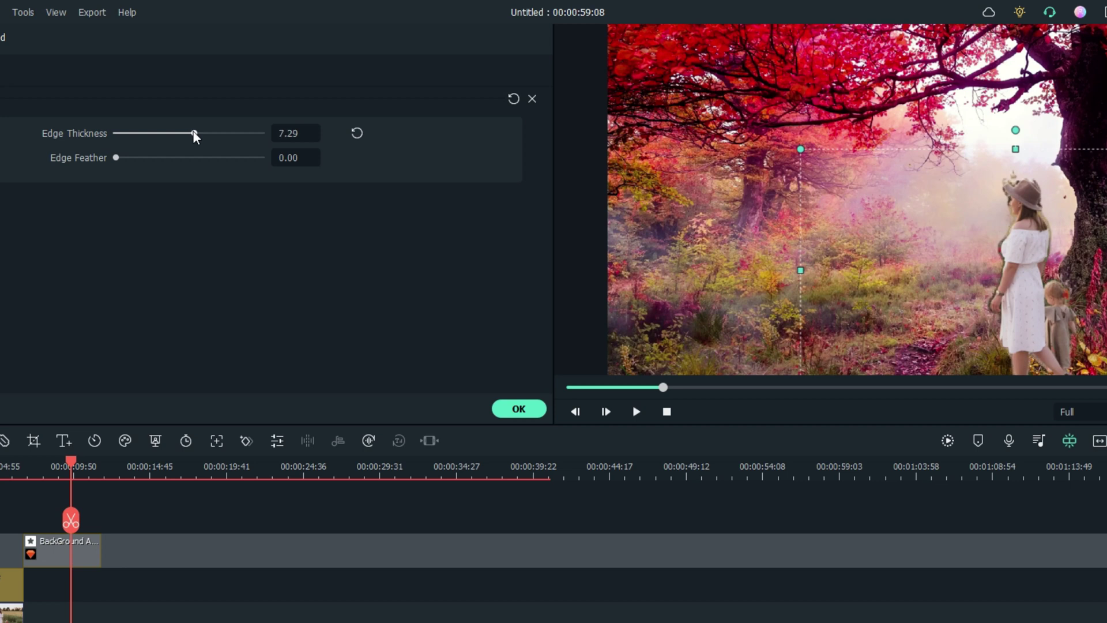
{"action": "left_click_drag", "start_coordinate": [196, 136], "coordinate": [196, 137]}
{"action": "left_click_drag", "start_coordinate": [195, 136], "coordinate": [190, 134]}
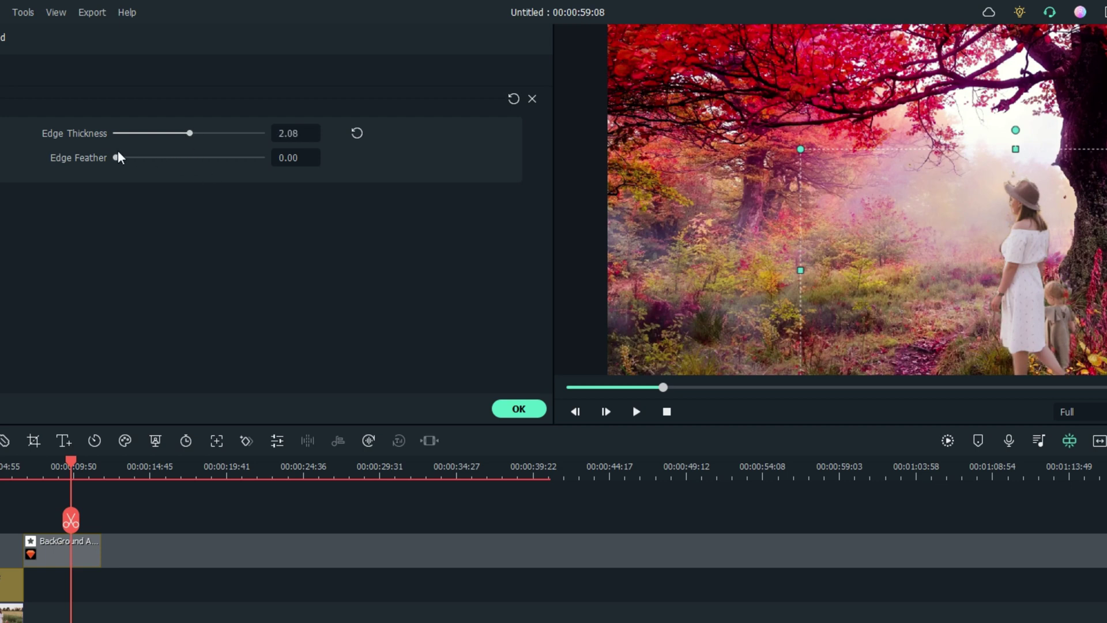
Step: Set Edge Feather to 8.02 and apply the segmentation edge settings
{"action": "left_click_drag", "start_coordinate": [115, 157], "coordinate": [446, 176]}
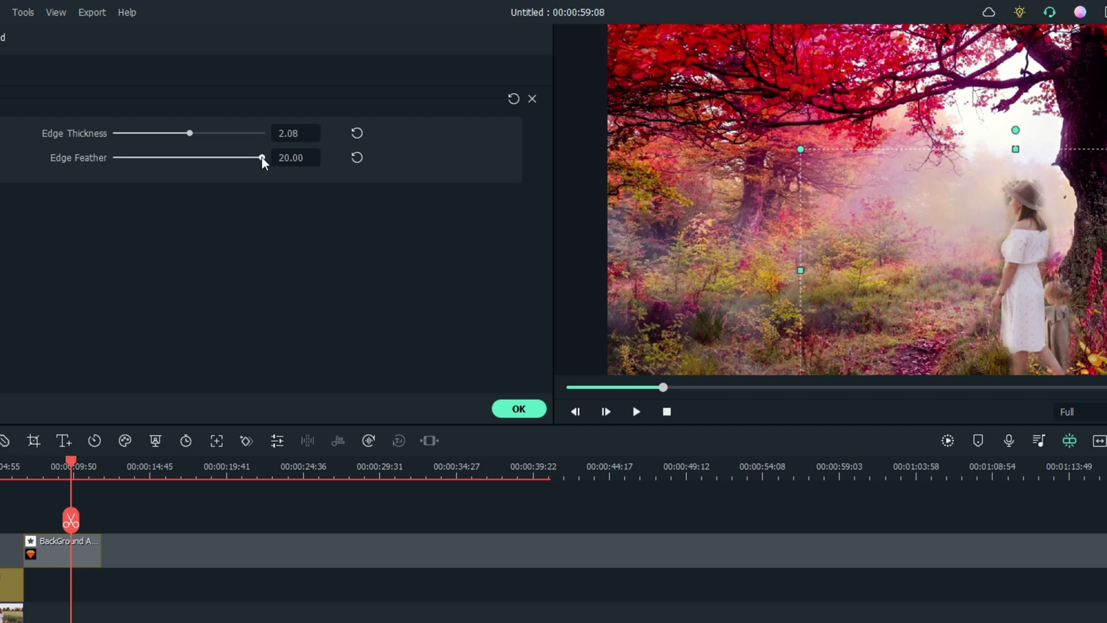
{"action": "left_click_drag", "start_coordinate": [263, 159], "coordinate": [178, 164]}
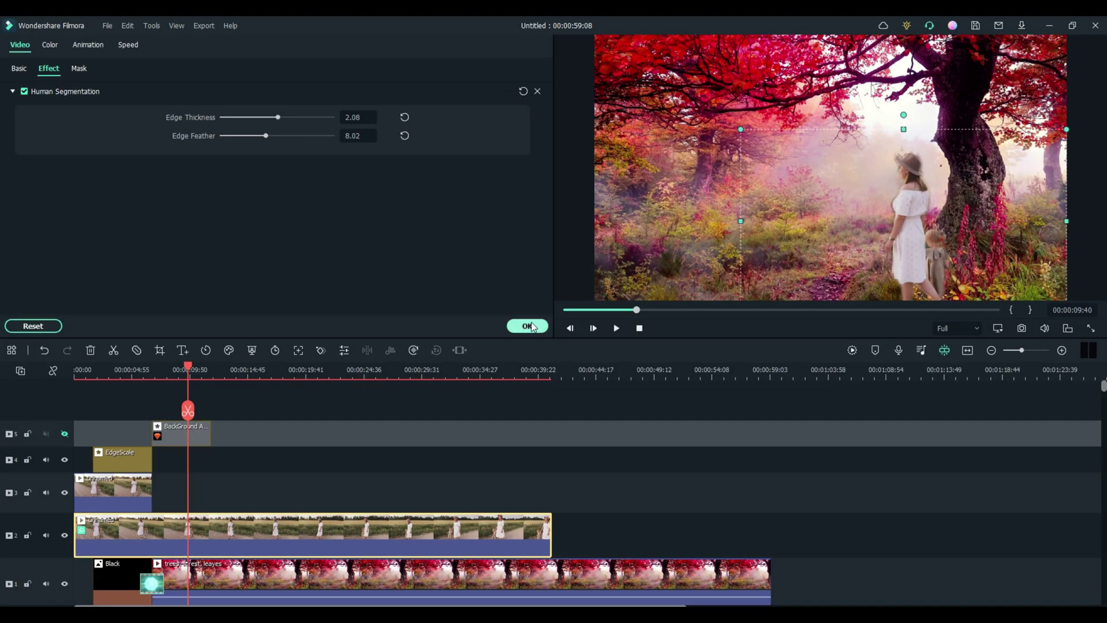
{"action": "left_click", "coordinate": [511, 409]}
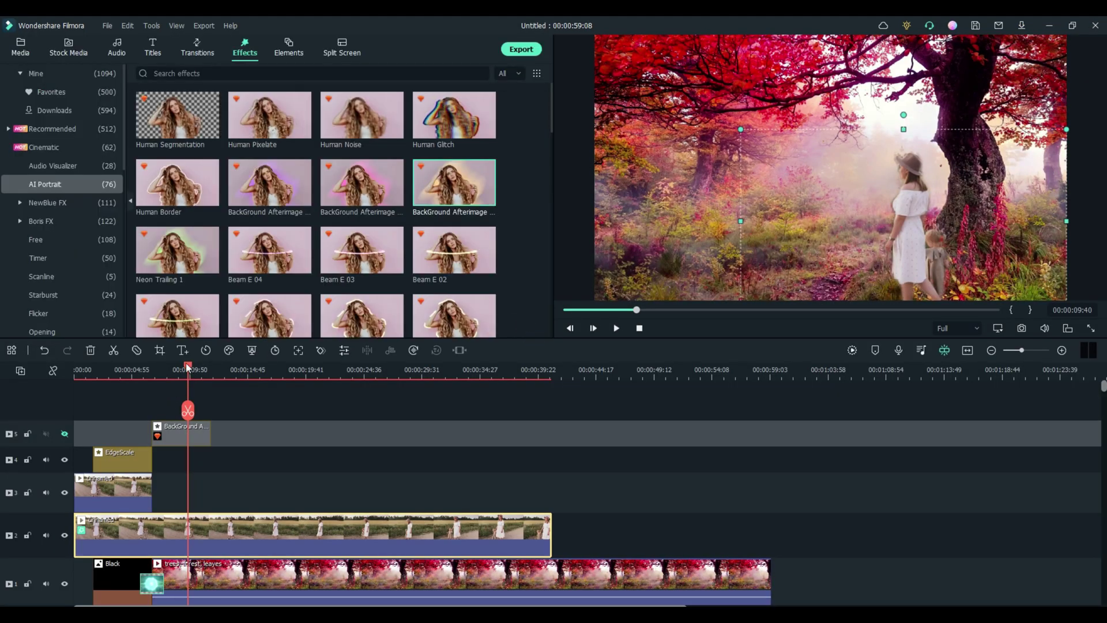
Step: Play the edit from the start to review the refined cutout, then pause
{"action": "left_click_drag", "start_coordinate": [188, 368], "coordinate": [75, 368]}
{"action": "left_click", "coordinate": [619, 327]}
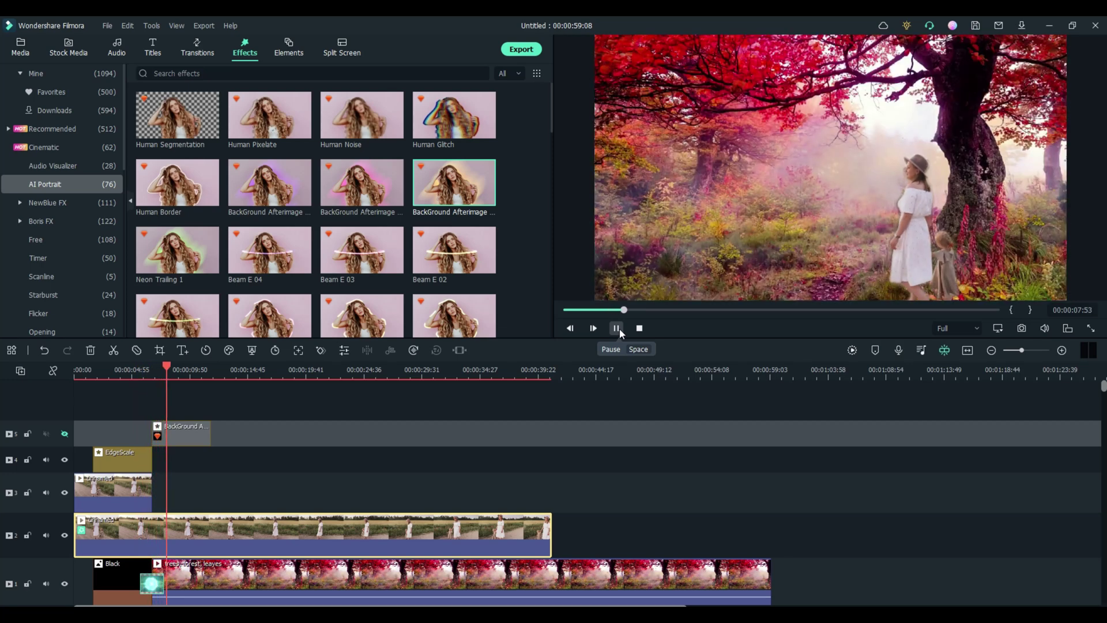
{"action": "left_click", "coordinate": [616, 327]}
Step: Add the AI Portrait Afterimage 1 effect to track 5 at the teleport cut
{"action": "scroll", "coordinate": [362, 208], "scroll_direction": "down", "scroll_amount": 5}
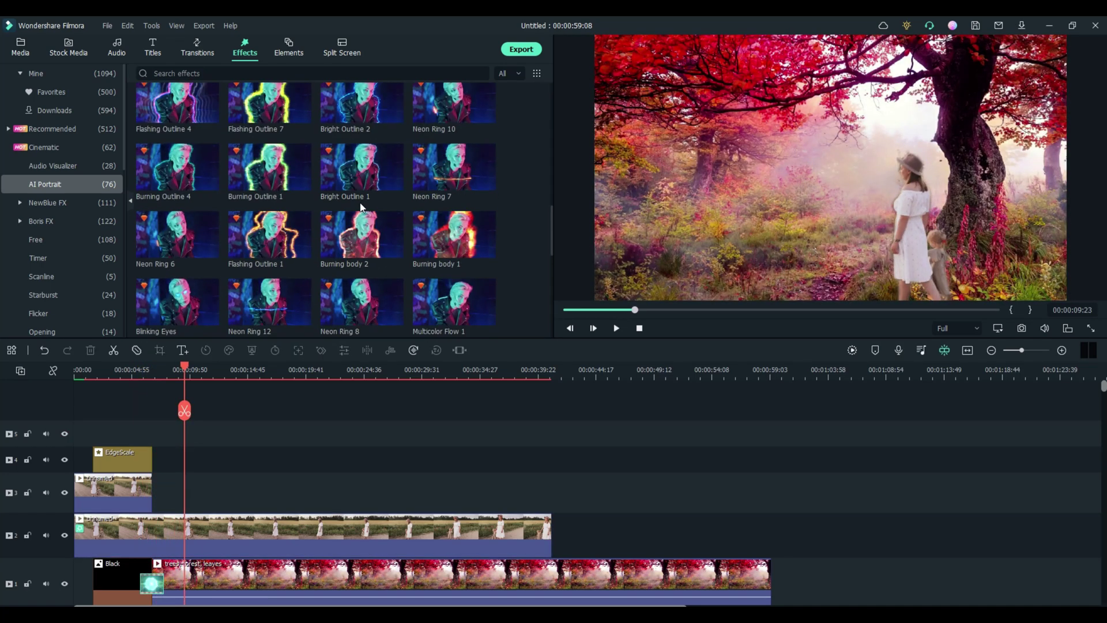
{"action": "scroll", "coordinate": [362, 209], "scroll_direction": "down", "scroll_amount": 5}
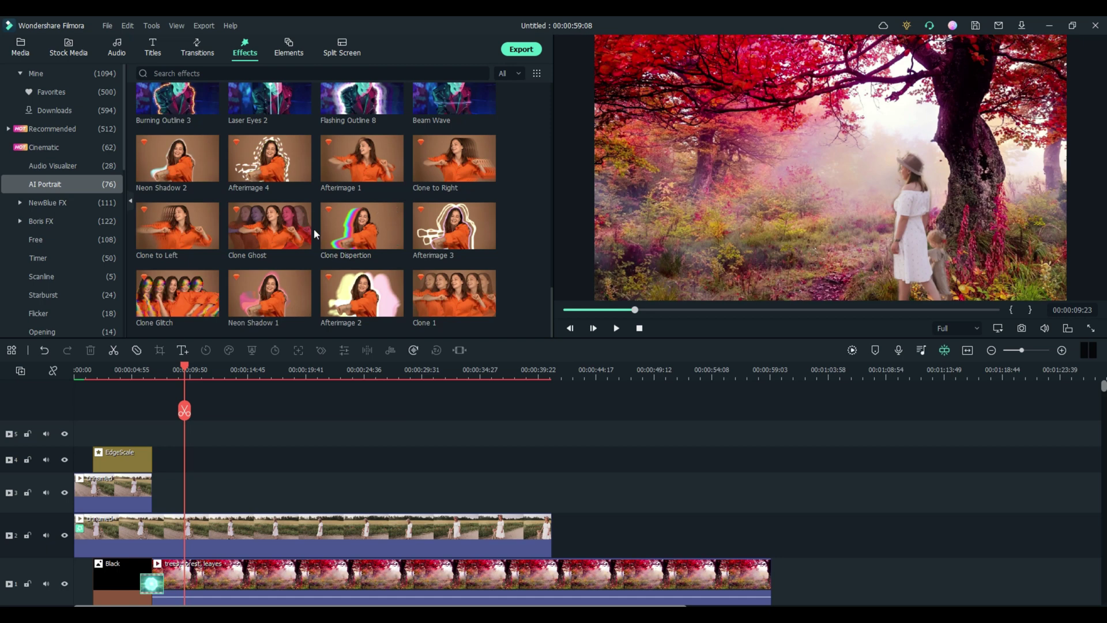
{"action": "left_click", "coordinate": [354, 163]}
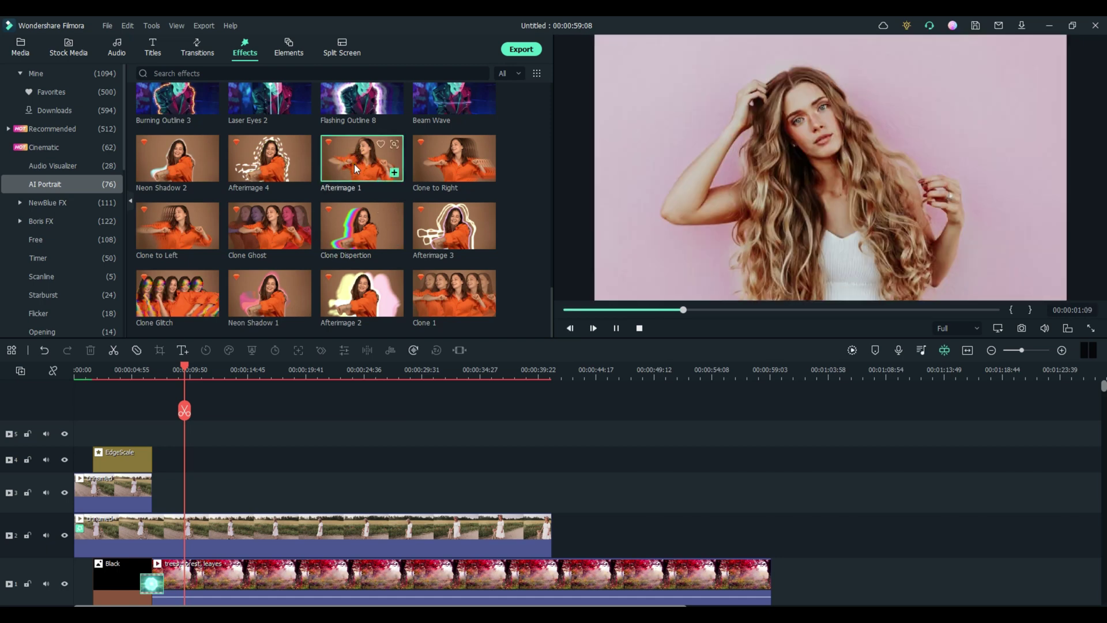
{"action": "left_click_drag", "start_coordinate": [361, 156], "coordinate": [150, 437]}
Step: Review the Afterimage 1 section in playback, then delete the Afterimage 1 effect
{"action": "left_click", "coordinate": [131, 377]}
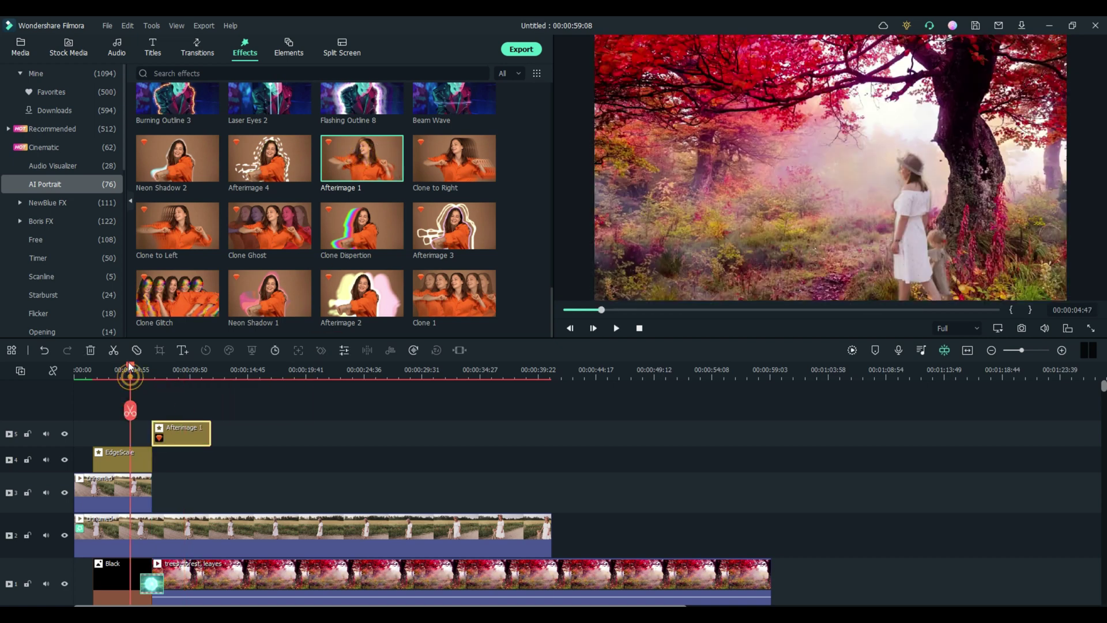
{"action": "left_click_drag", "start_coordinate": [130, 376], "coordinate": [221, 391]}
{"action": "key", "text": "space"}
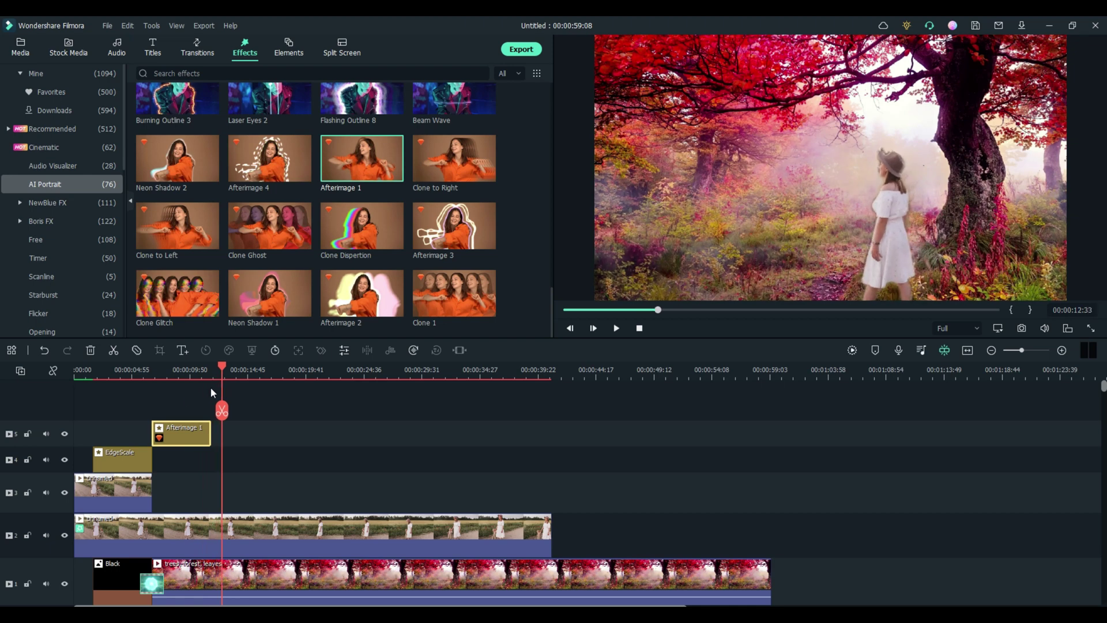
{"action": "key", "text": "Delete"}
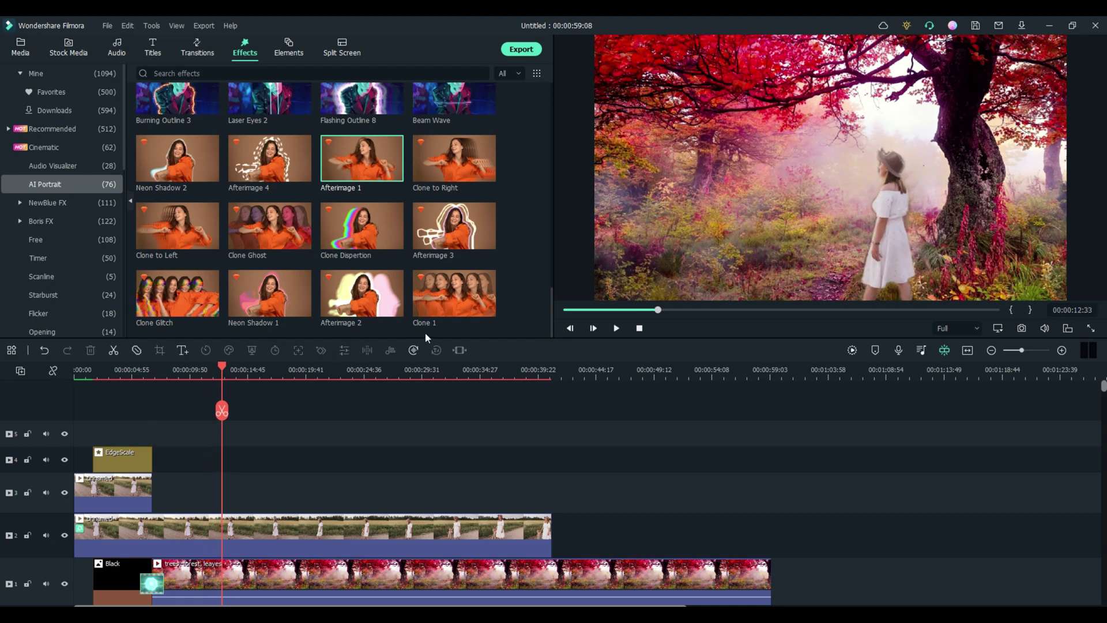
Step: Try the Clone to Right effect on the timeline, then delete it
{"action": "mouse_move", "coordinate": [445, 310]}
{"action": "mouse_move", "coordinate": [458, 151]}
{"action": "left_mouse_down"}
{"action": "mouse_move", "coordinate": [177, 452]}
{"action": "mouse_move", "coordinate": [123, 389]}
{"action": "mouse_move", "coordinate": [130, 367]}
{"action": "mouse_move", "coordinate": [227, 403]}
{"action": "mouse_move", "coordinate": [213, 403]}
{"action": "left_mouse_up"}
{"action": "left_click", "coordinate": [119, 375]}
{"action": "key", "text": "Delete"}
Step: Try Clone Glitch on track 5, scrub to see the clones, then delete it
{"action": "left_click_drag", "start_coordinate": [179, 296], "coordinate": [173, 432]}
{"action": "left_click", "coordinate": [138, 374]}
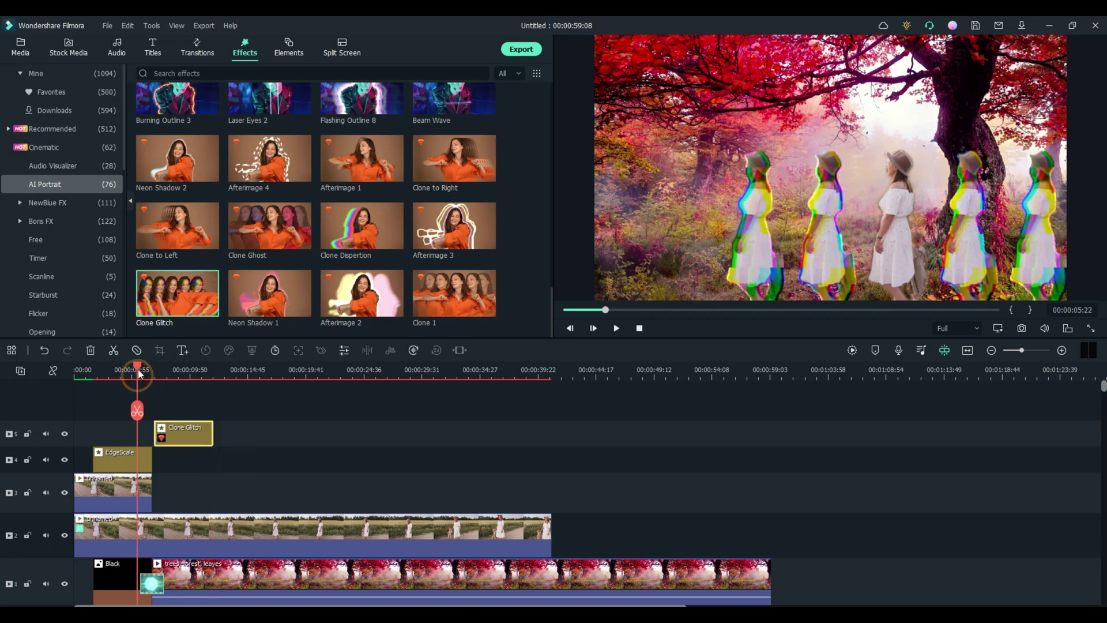
{"action": "left_click_drag", "start_coordinate": [145, 370], "coordinate": [216, 403]}
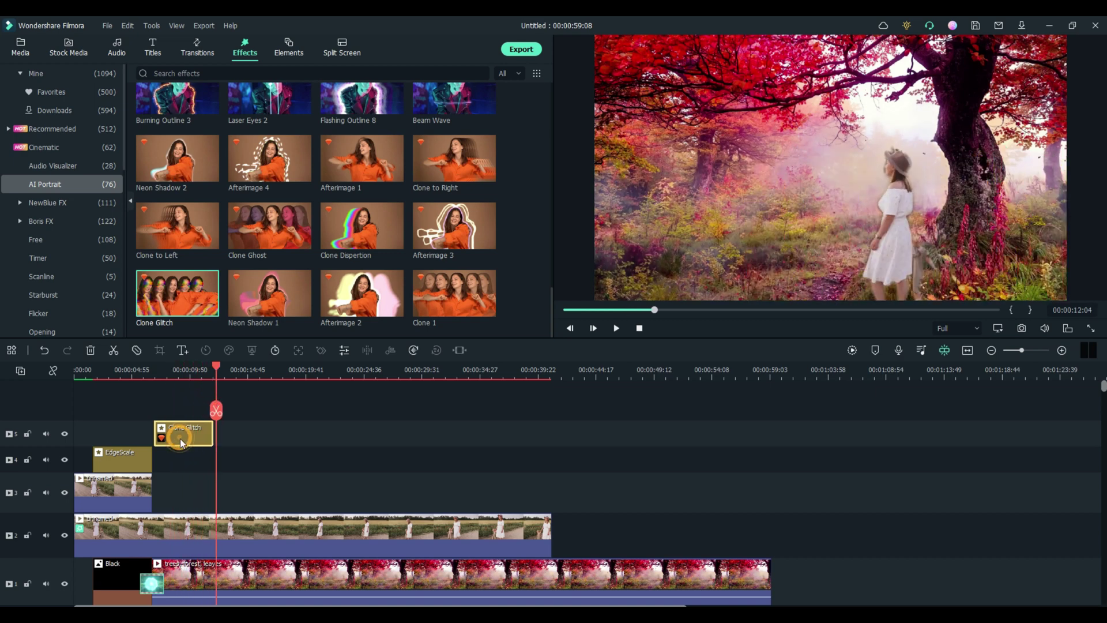
{"action": "key", "text": "Delete"}
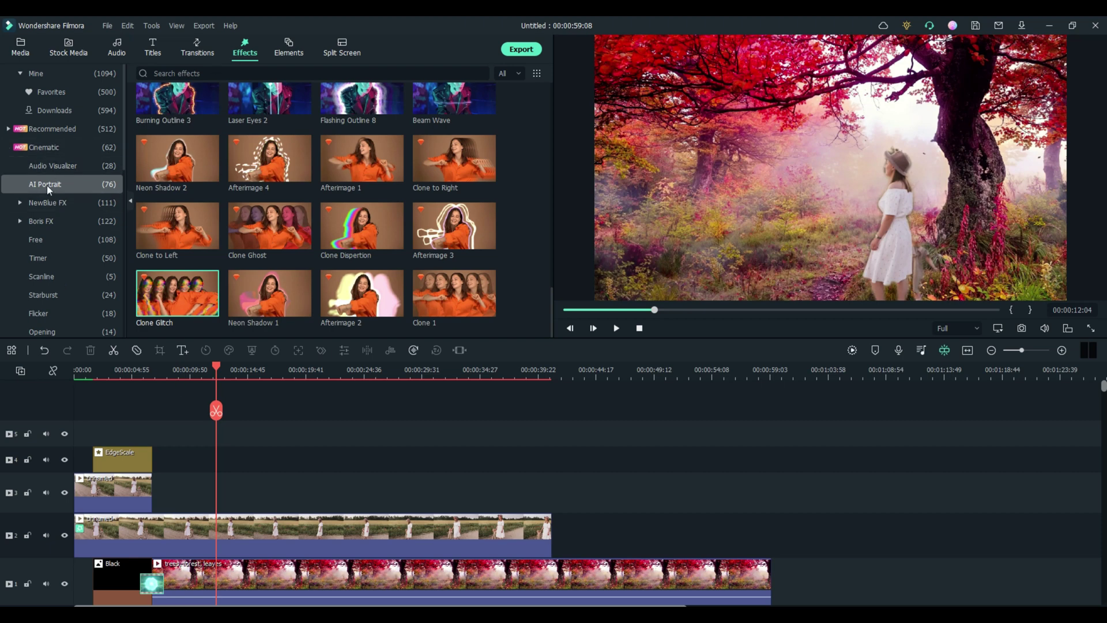
Step: Scroll through the AI Portrait effects list
{"action": "scroll", "coordinate": [369, 251], "scroll_direction": "down", "scroll_amount": 8}
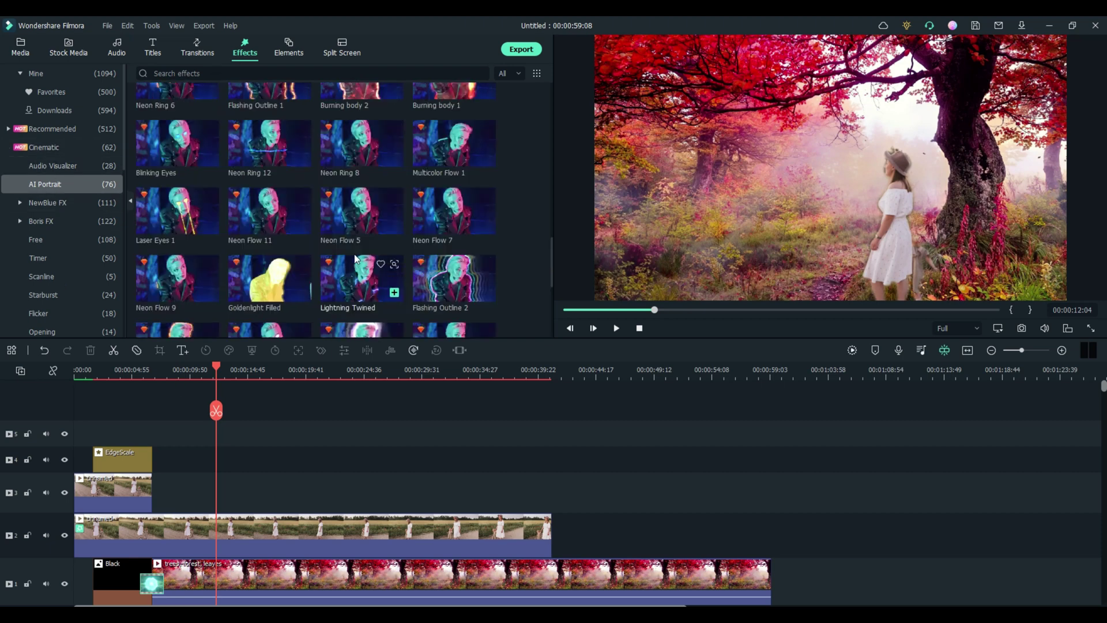